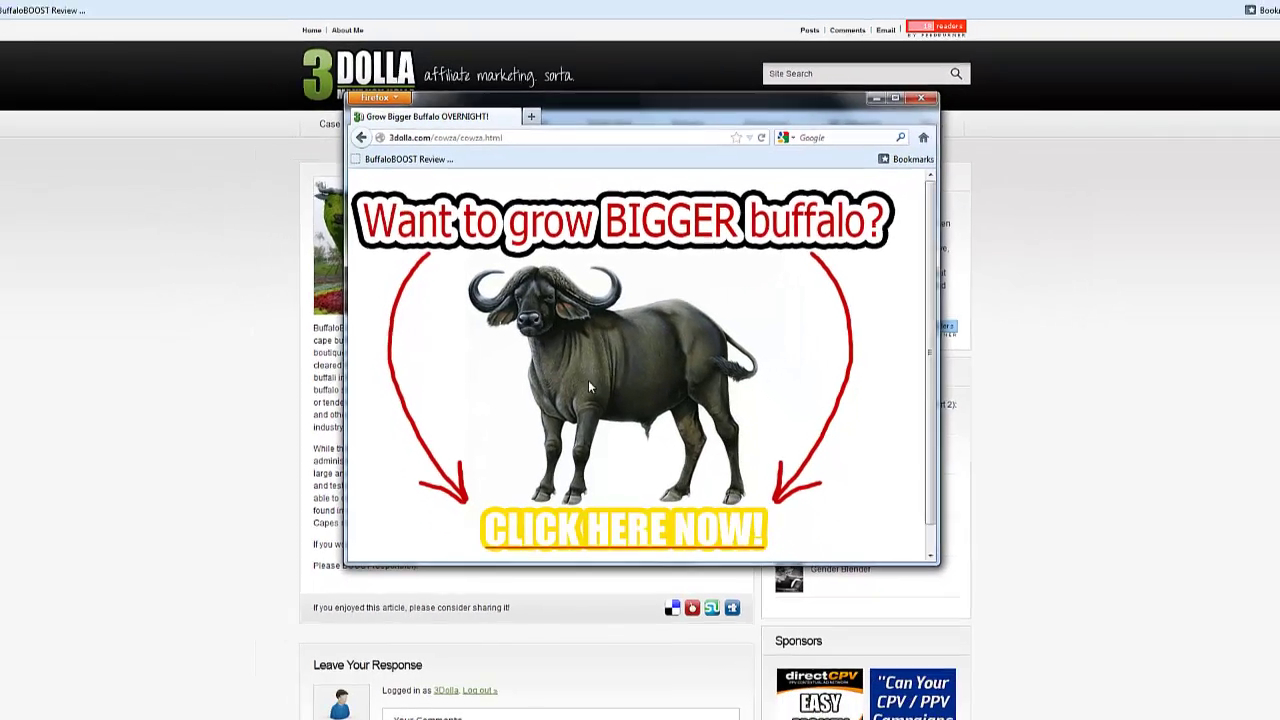
- Close the pop-up page, turn "BOOST" in the review post's last line into a masked affiliate link, and check its HTML code
click(912, 104)
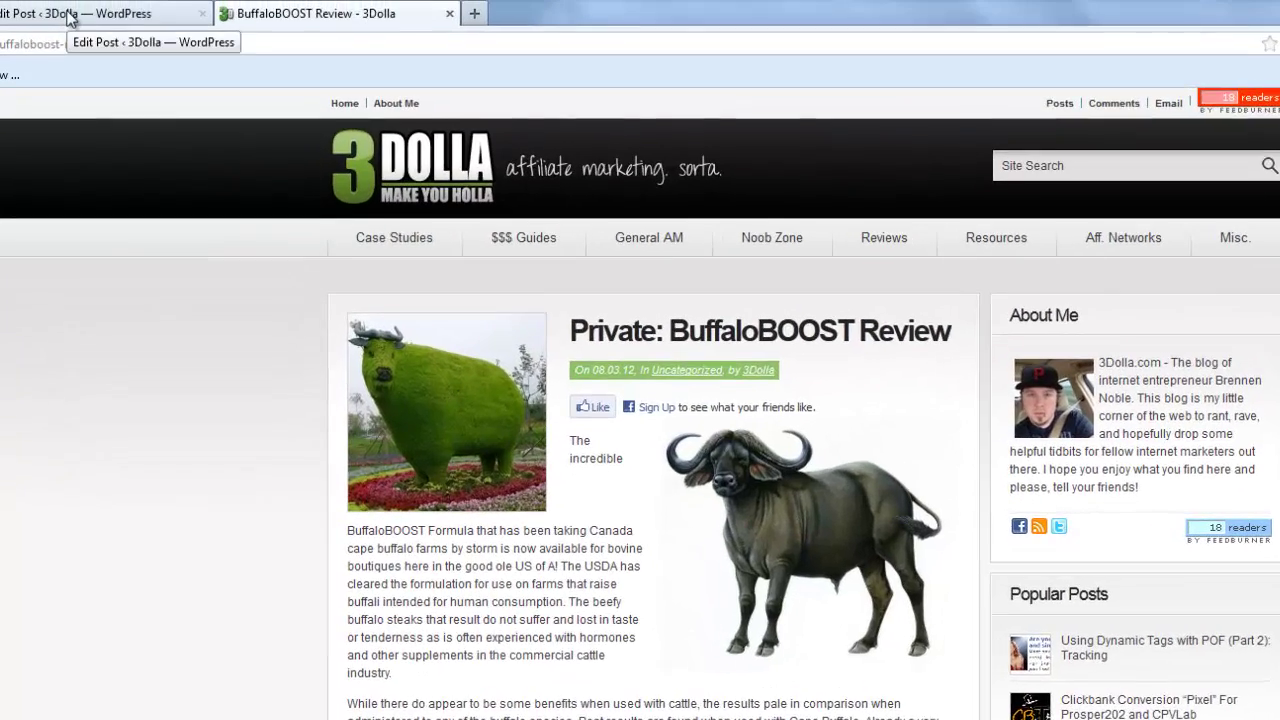
click(40, 15)
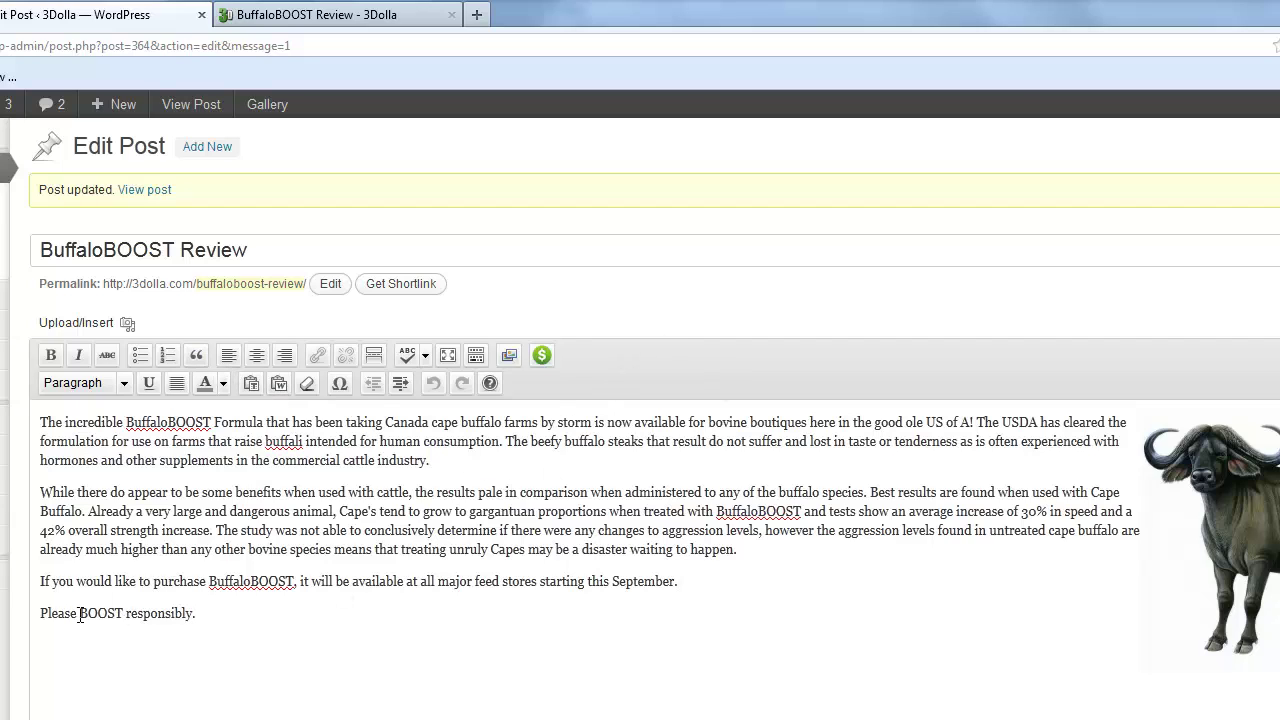
drag(80, 615, 121, 618)
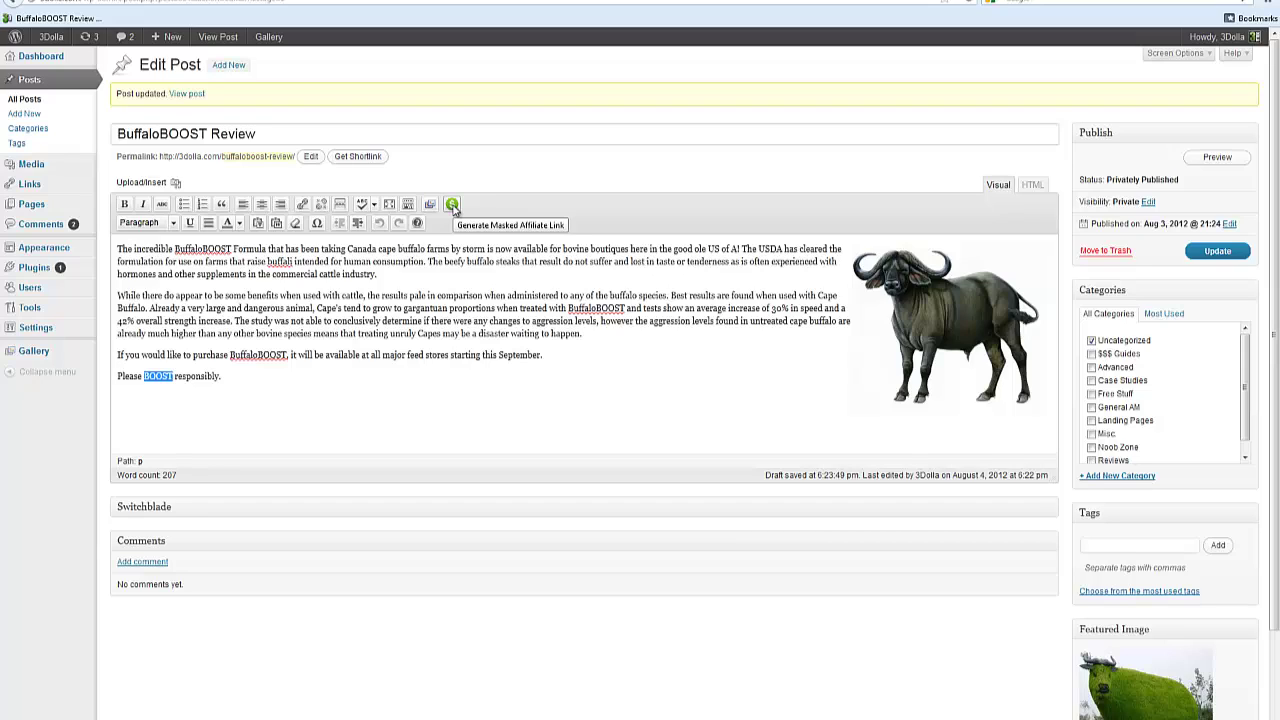
click(452, 205)
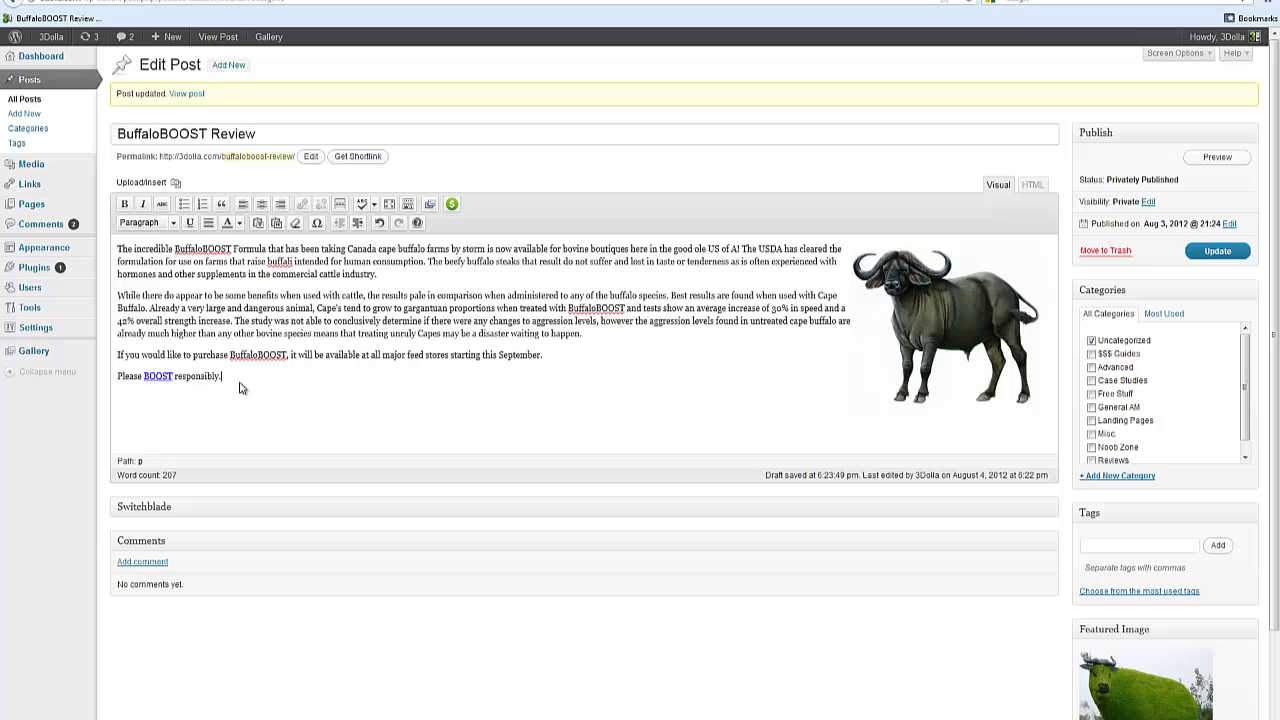
click(1033, 184)
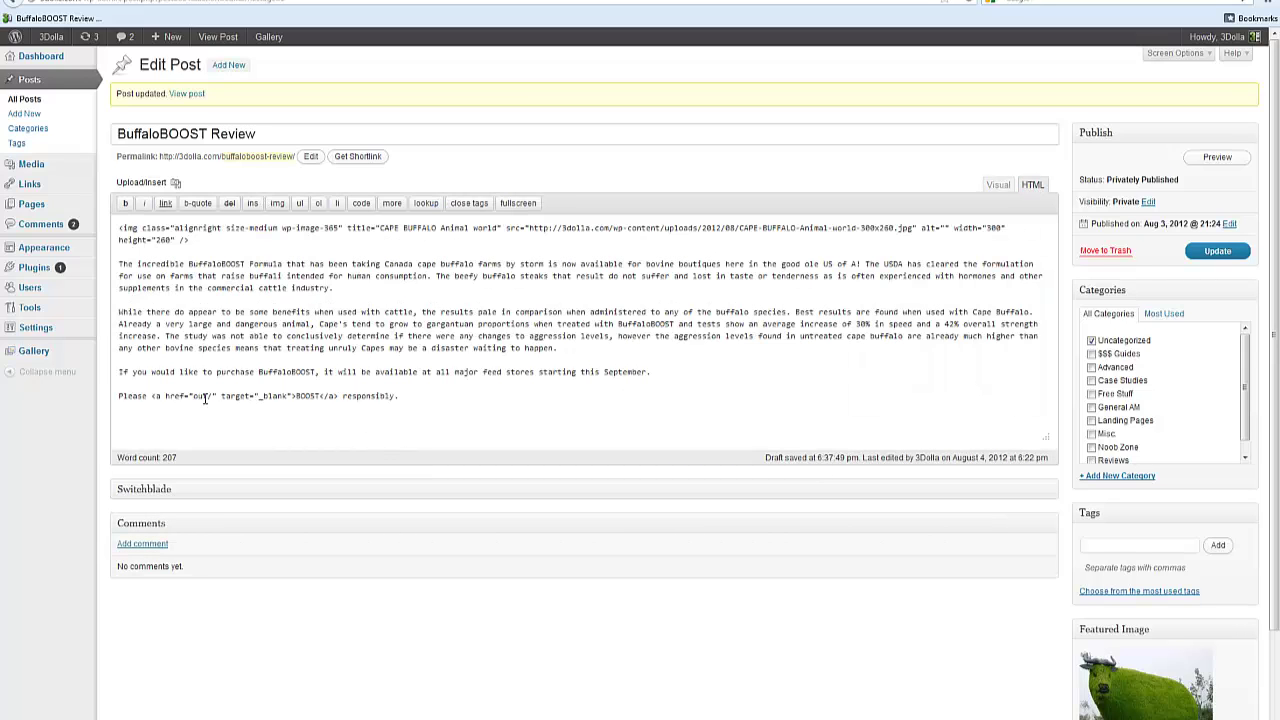
click(998, 185)
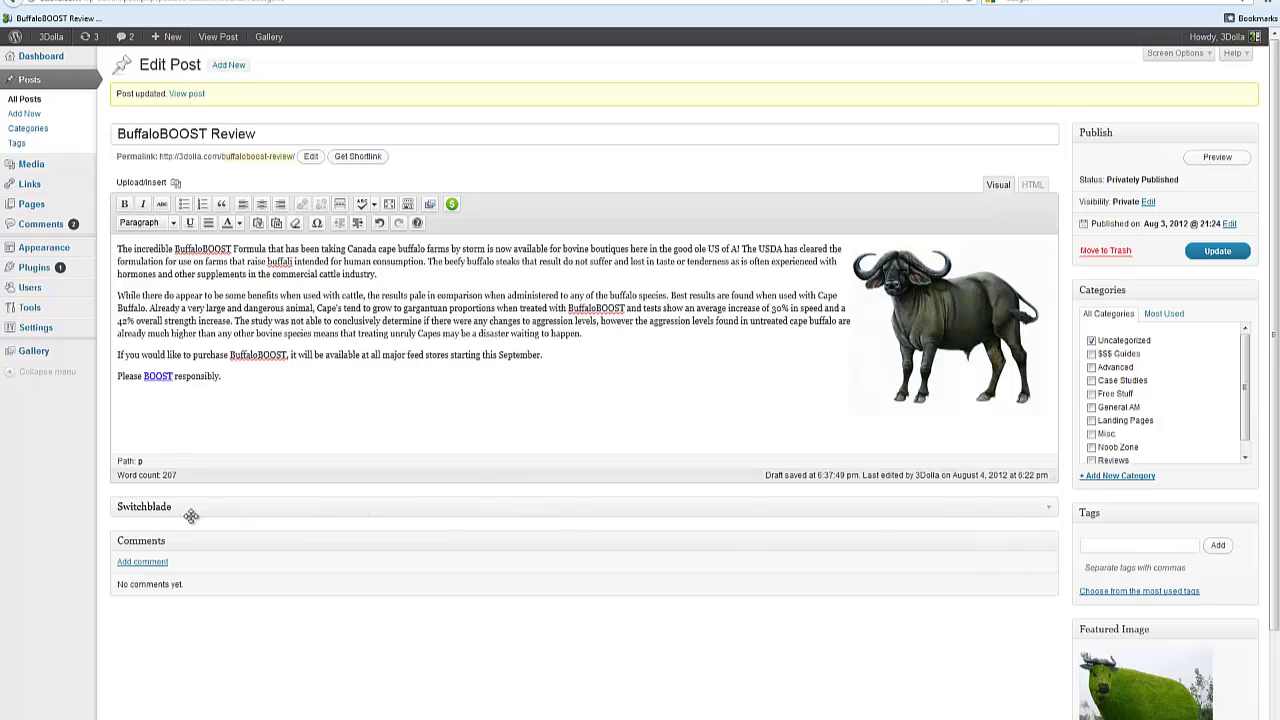
click(1005, 508)
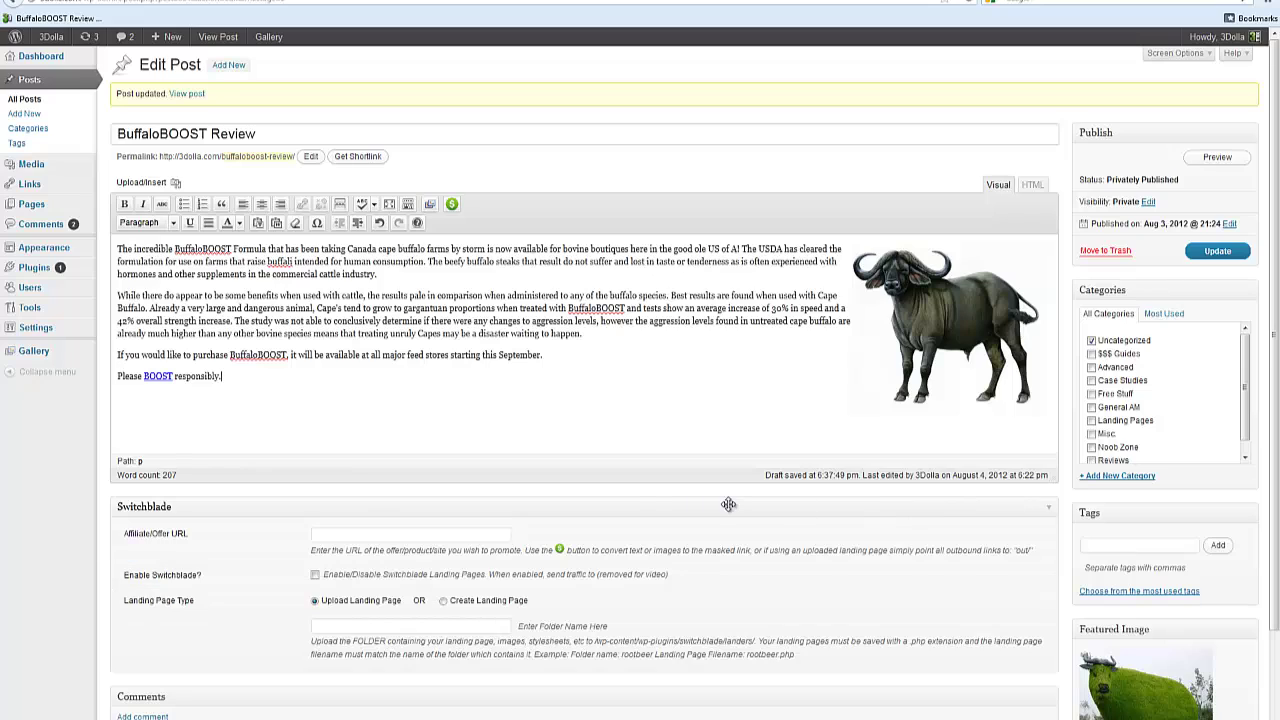
click(344, 535)
text(http://ww)
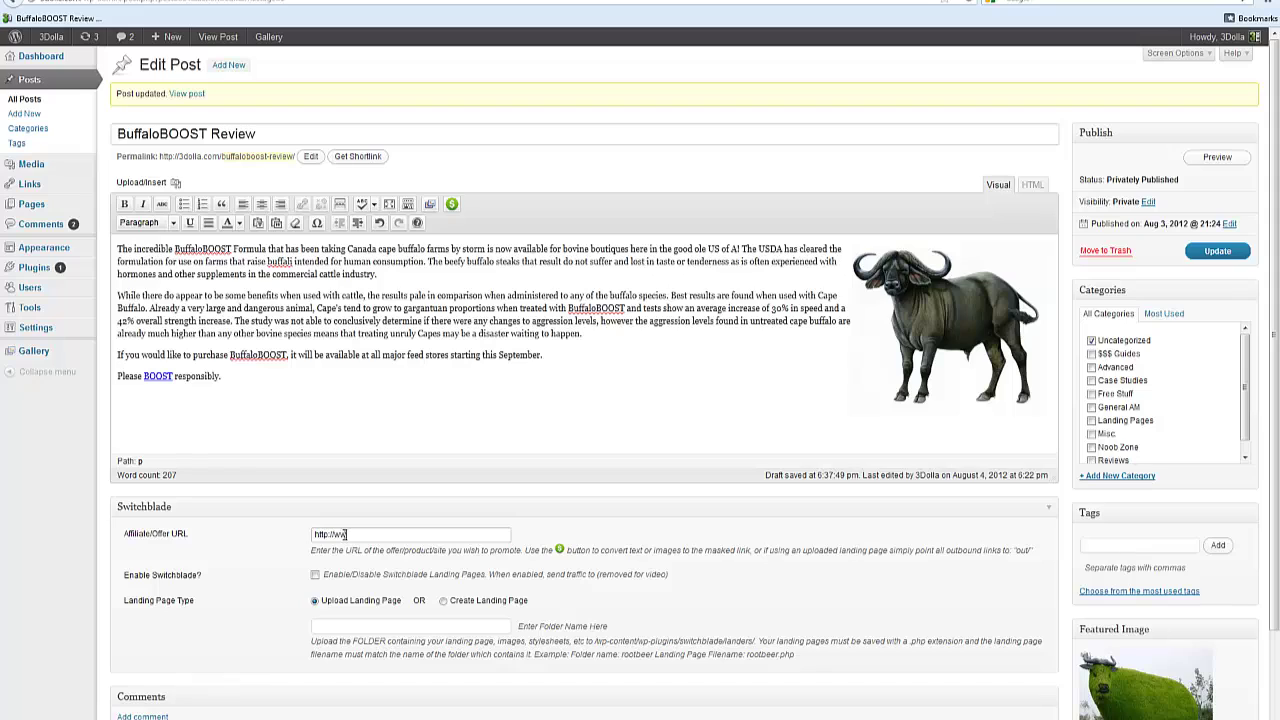
text(w.yahoo.com)
click(1217, 251)
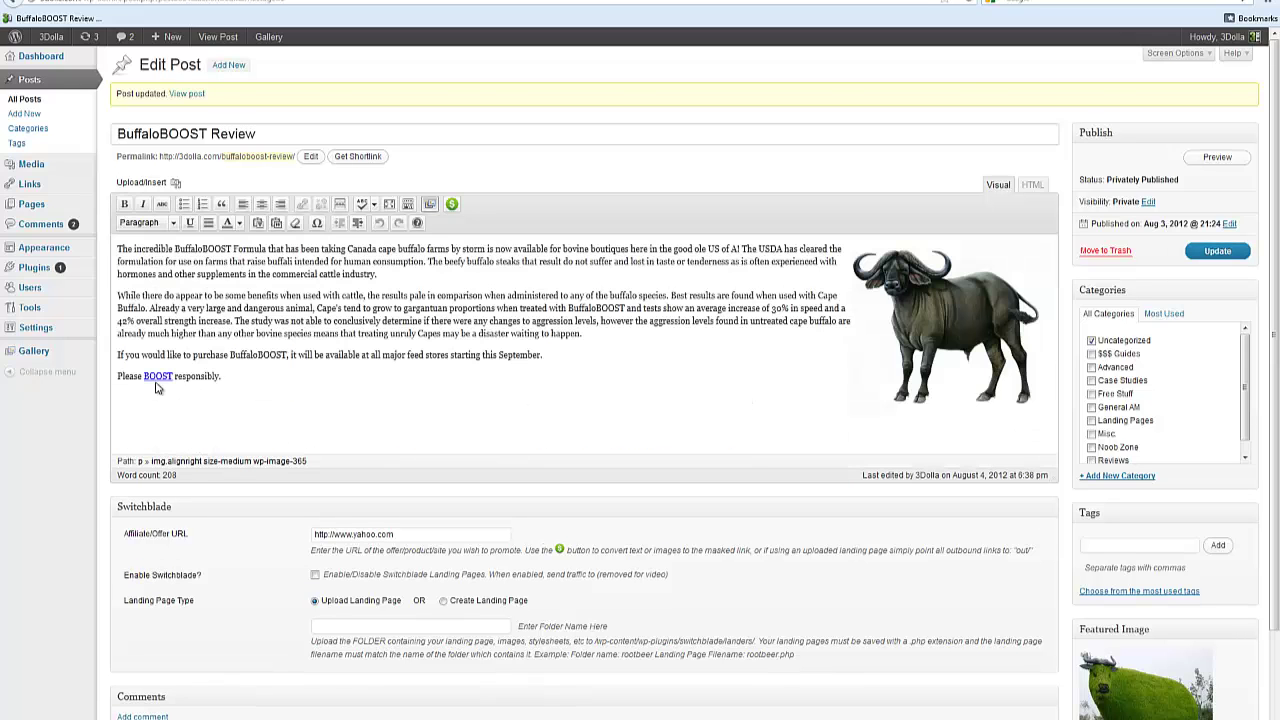
- View the published post, test its BOOST link, and return to the post editor
click(187, 93)
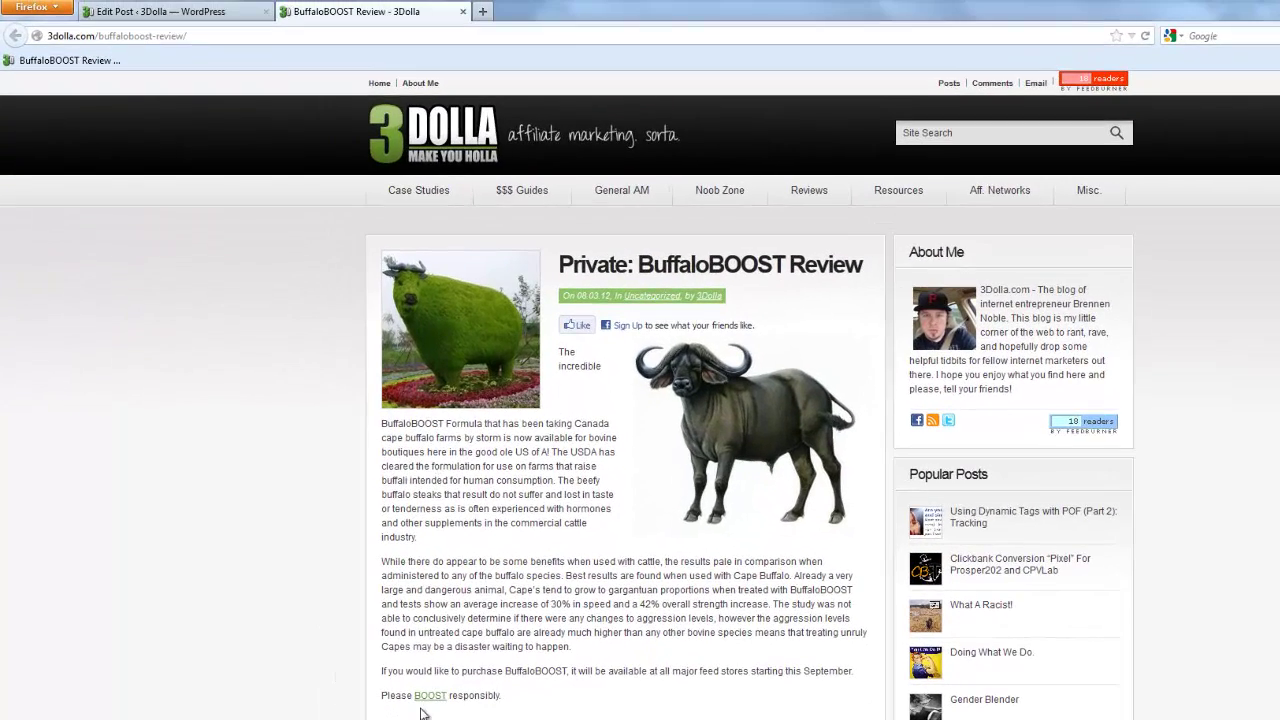
click(397, 625)
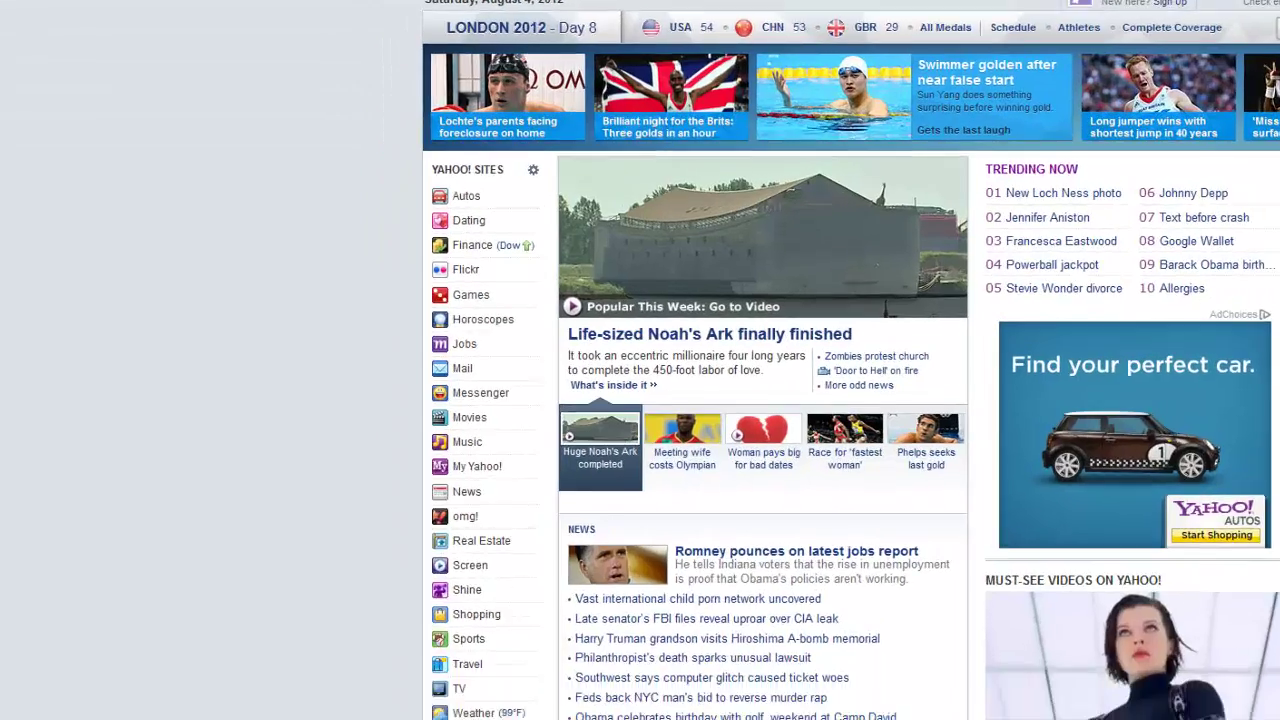
click(660, 11)
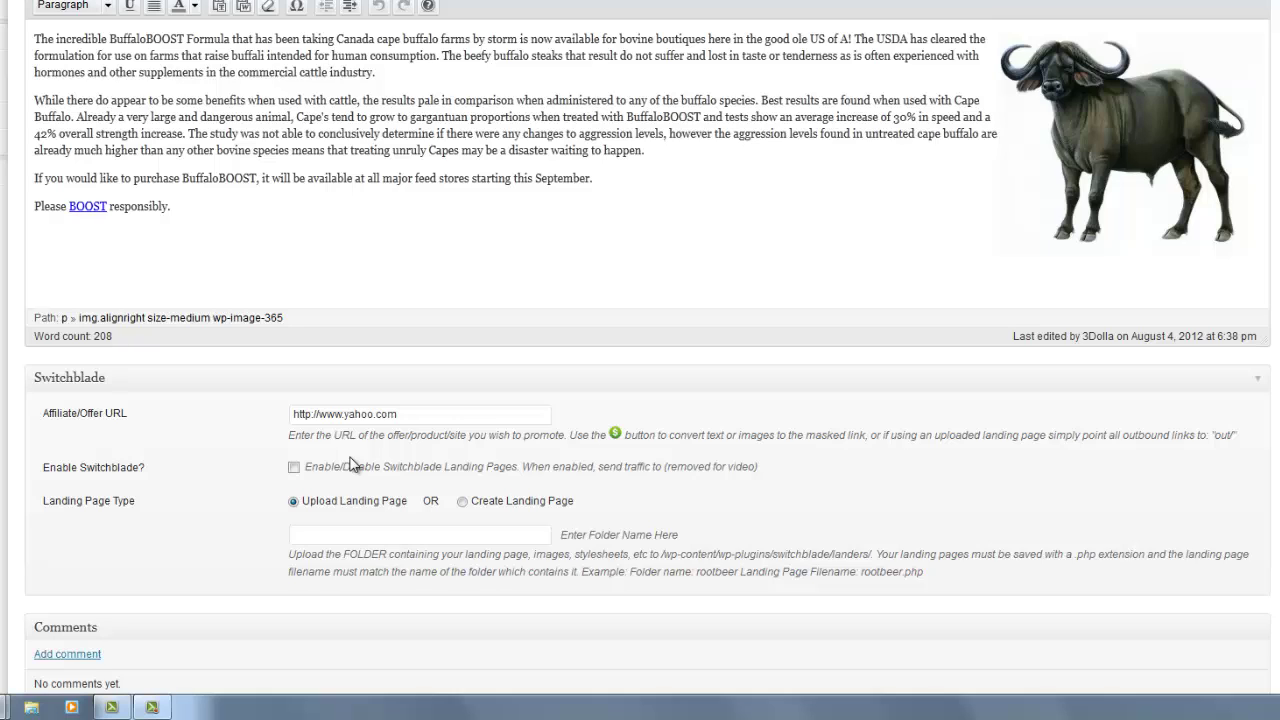
- Enable Switchblade landing pages, set the landing page type to Create Landing Page, and enlarge its editor's height
click(294, 467)
click(462, 502)
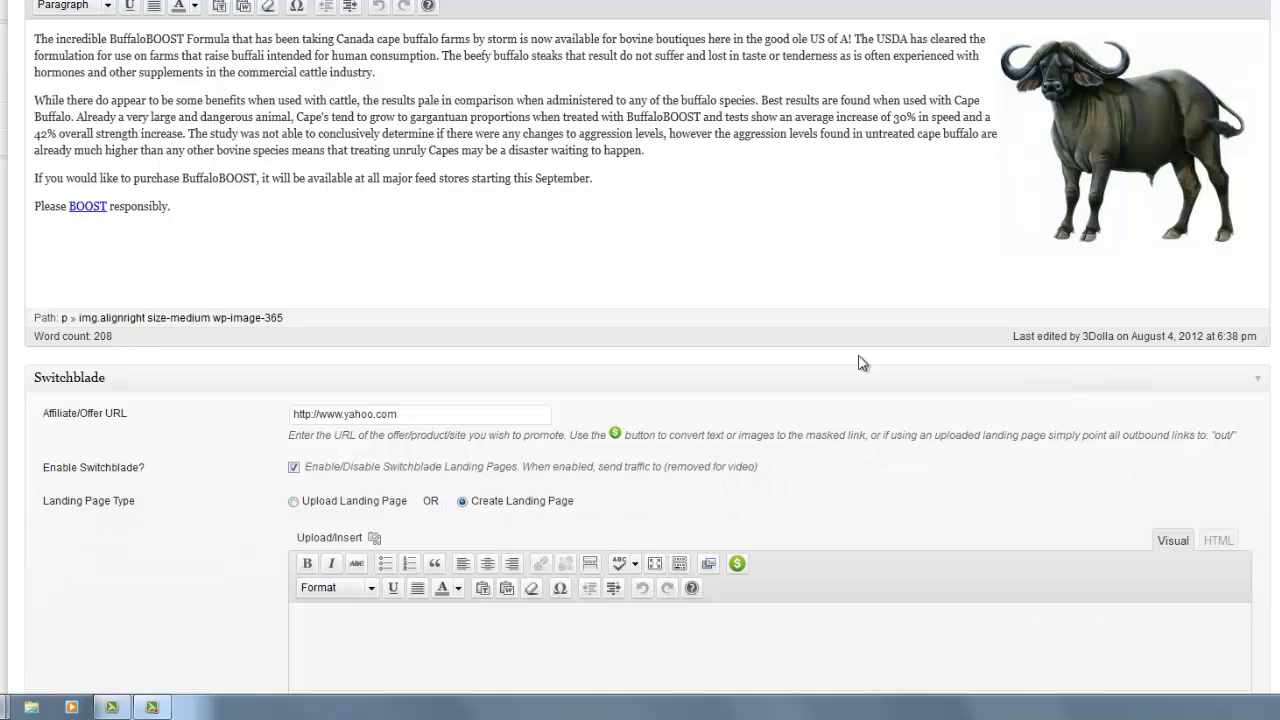
scroll(650, 400, down, 3)
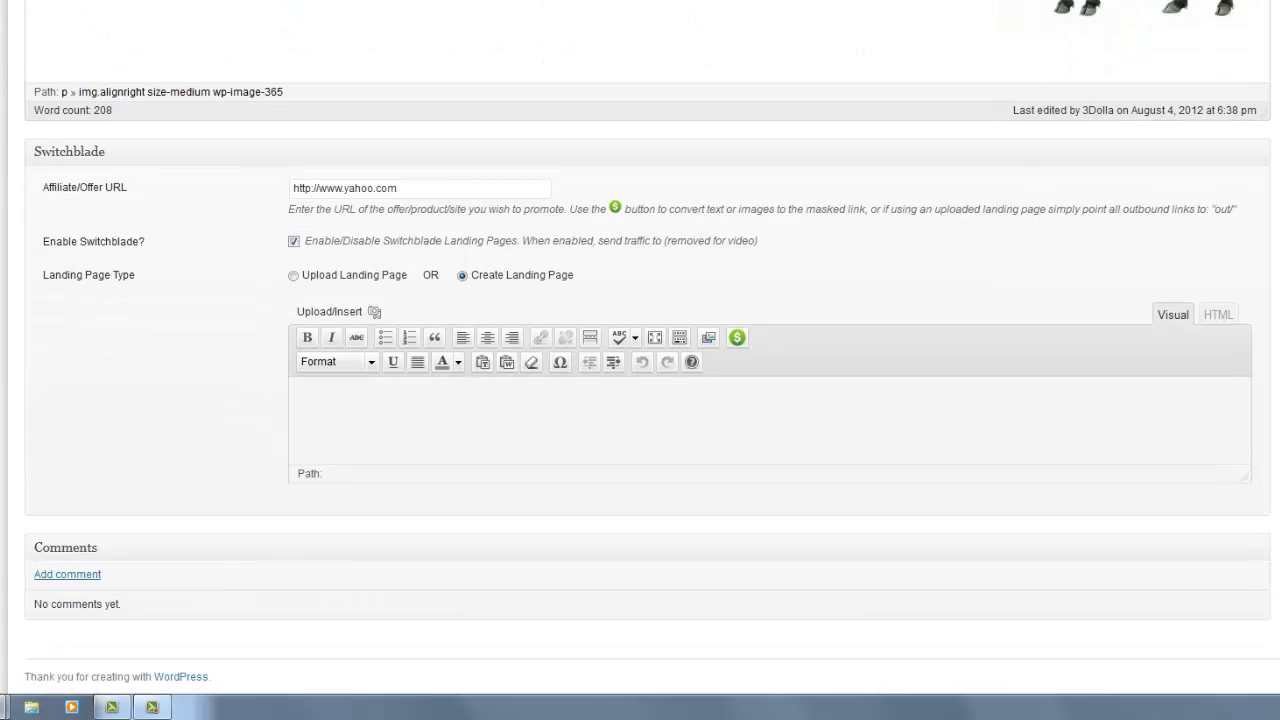
drag(1246, 478, 1220, 672)
scroll(1253, 618, down, 3)
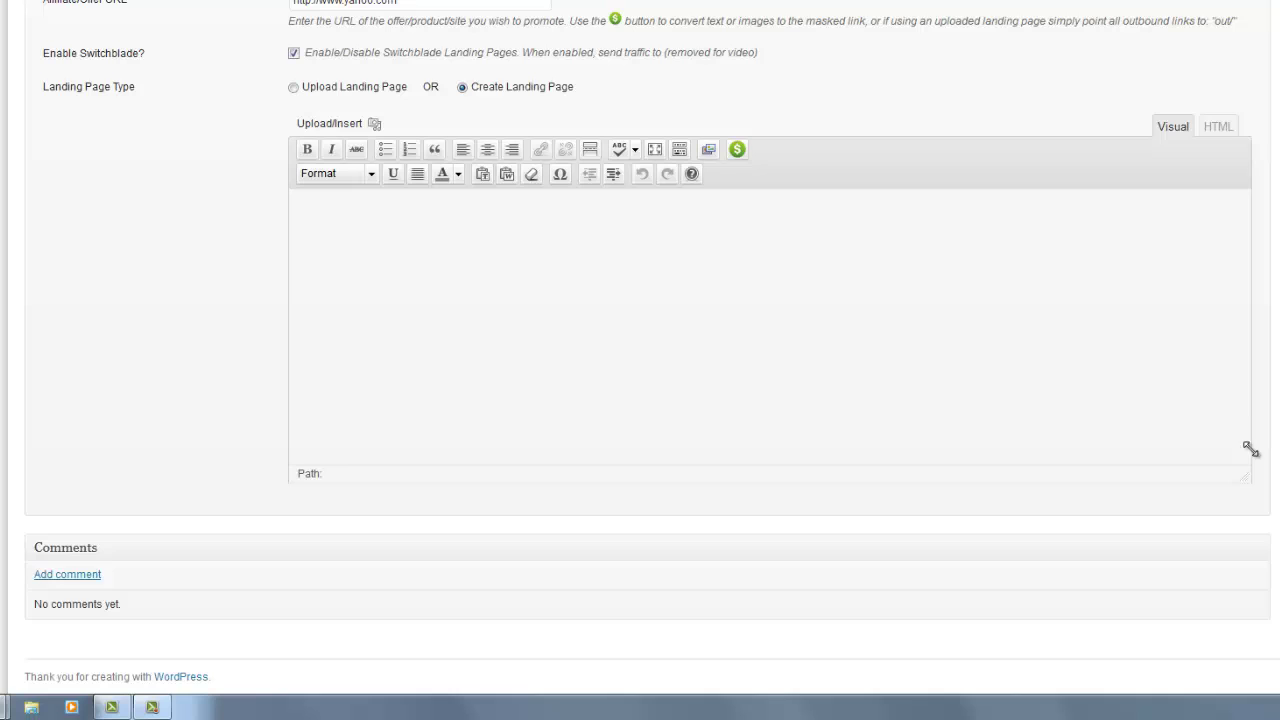
drag(1250, 449, 1246, 537)
- Format the landing page's first line as centered Heading 1 with red text
click(827, 287)
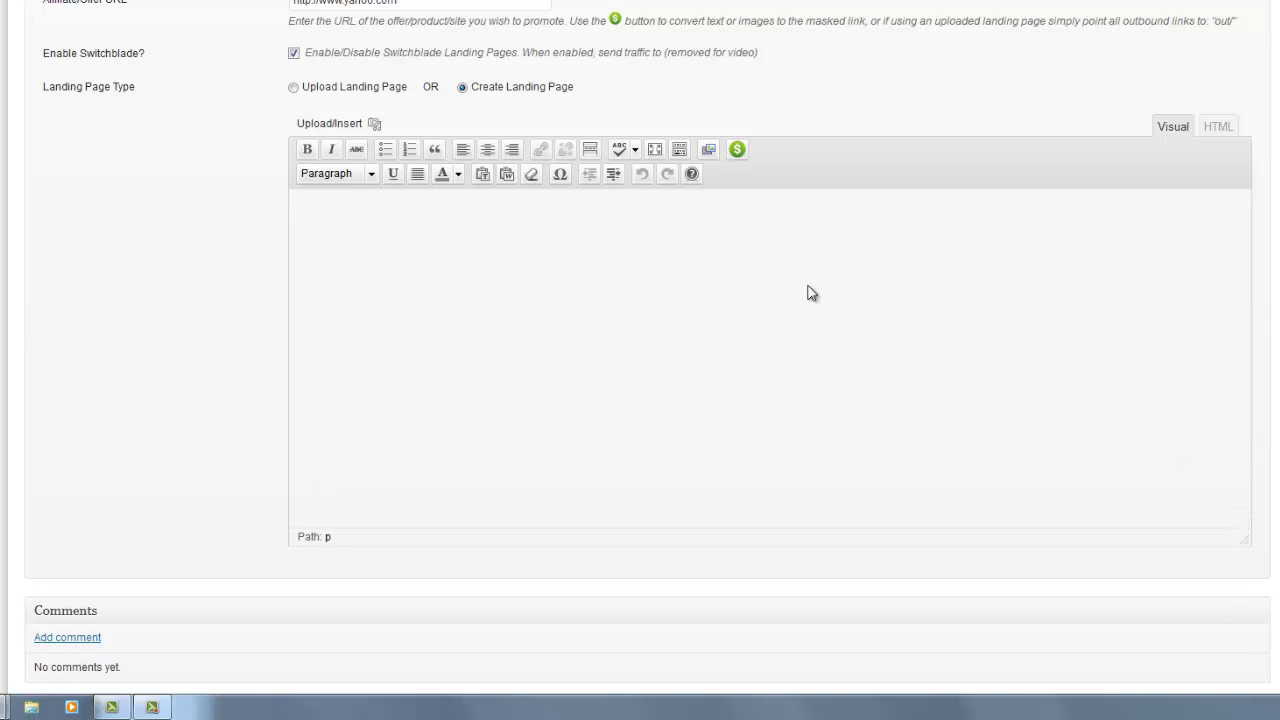
click(371, 174)
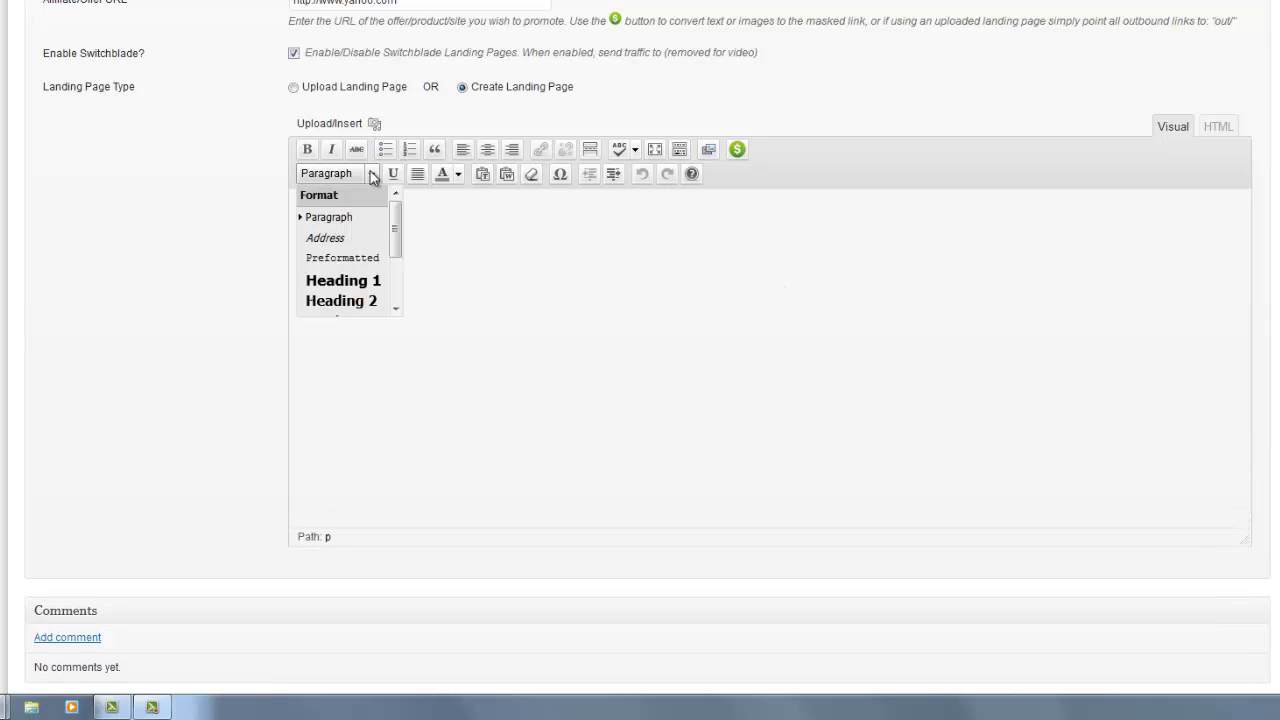
click(360, 284)
click(486, 152)
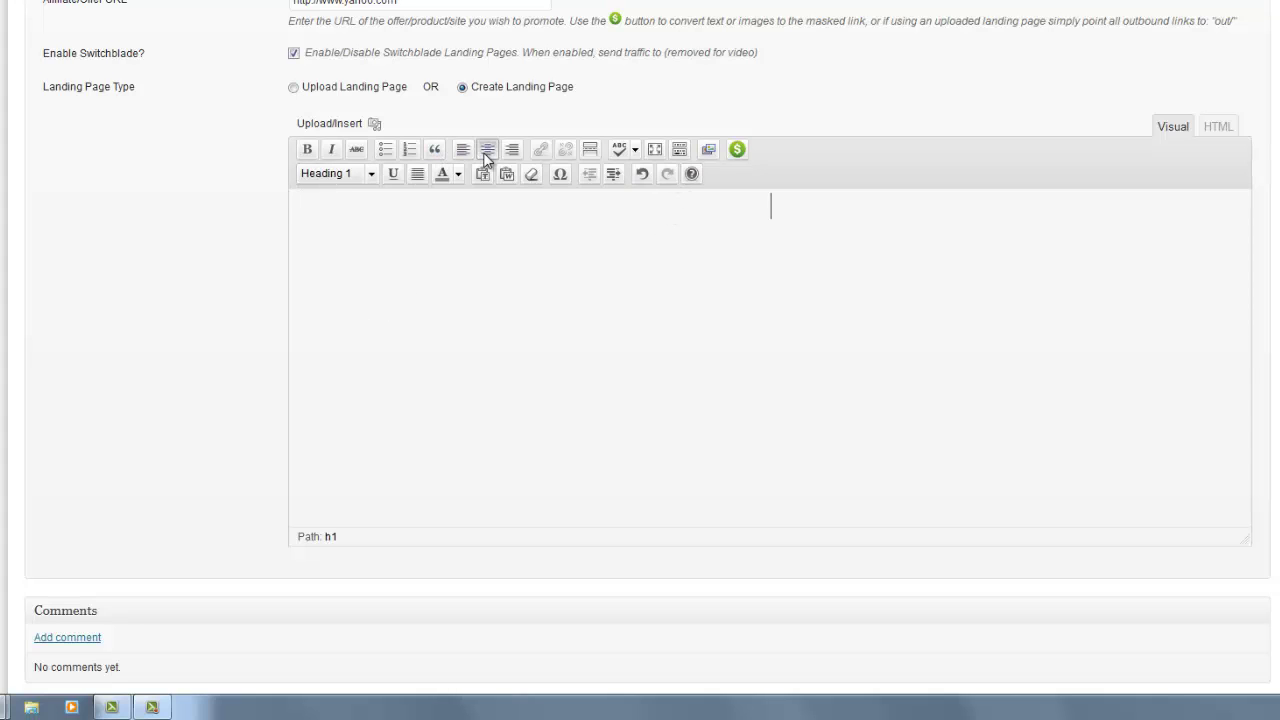
click(458, 175)
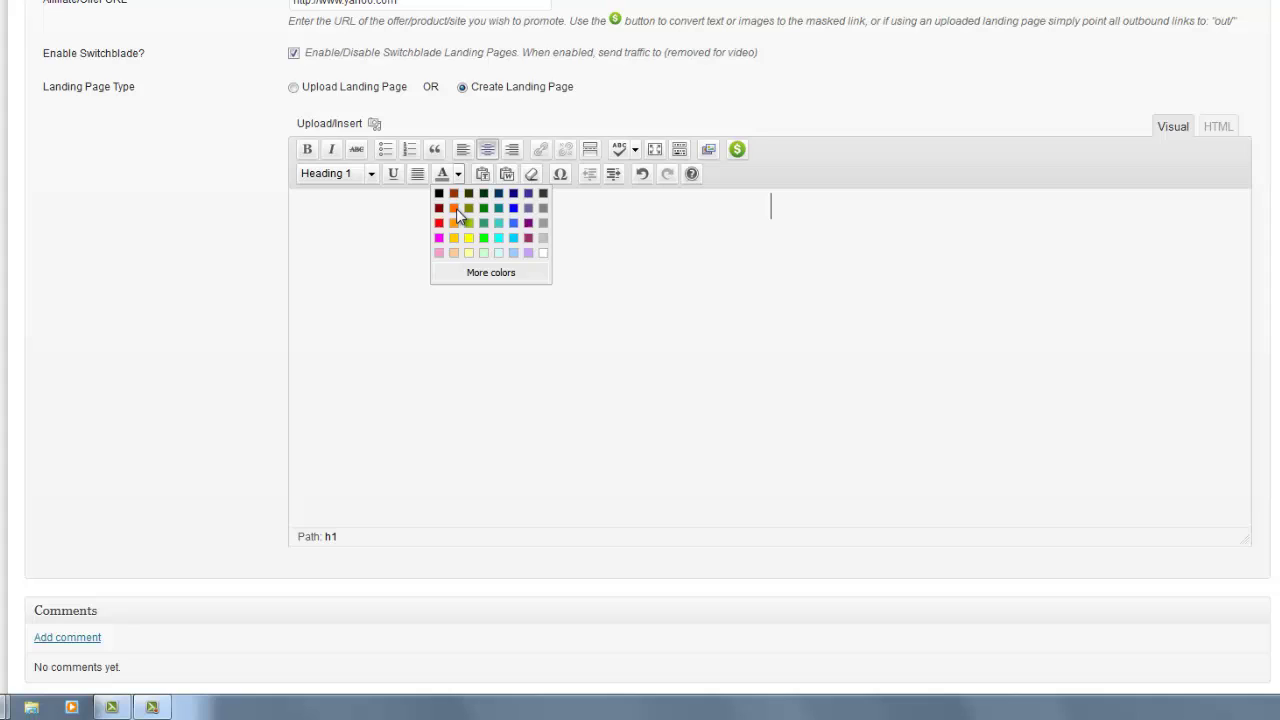
click(439, 224)
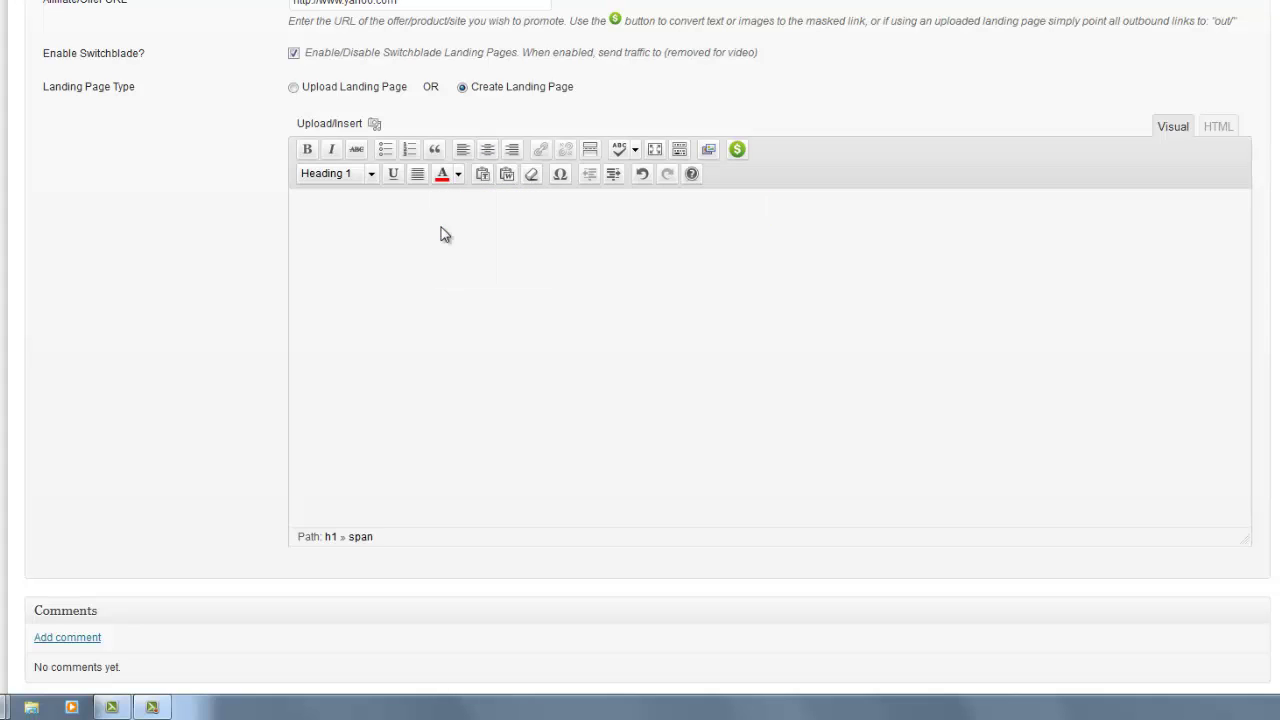
- Enter the landing page headline "How ould you like to grow a freakin HUGE buffalo?"
text(How ould you like to g)
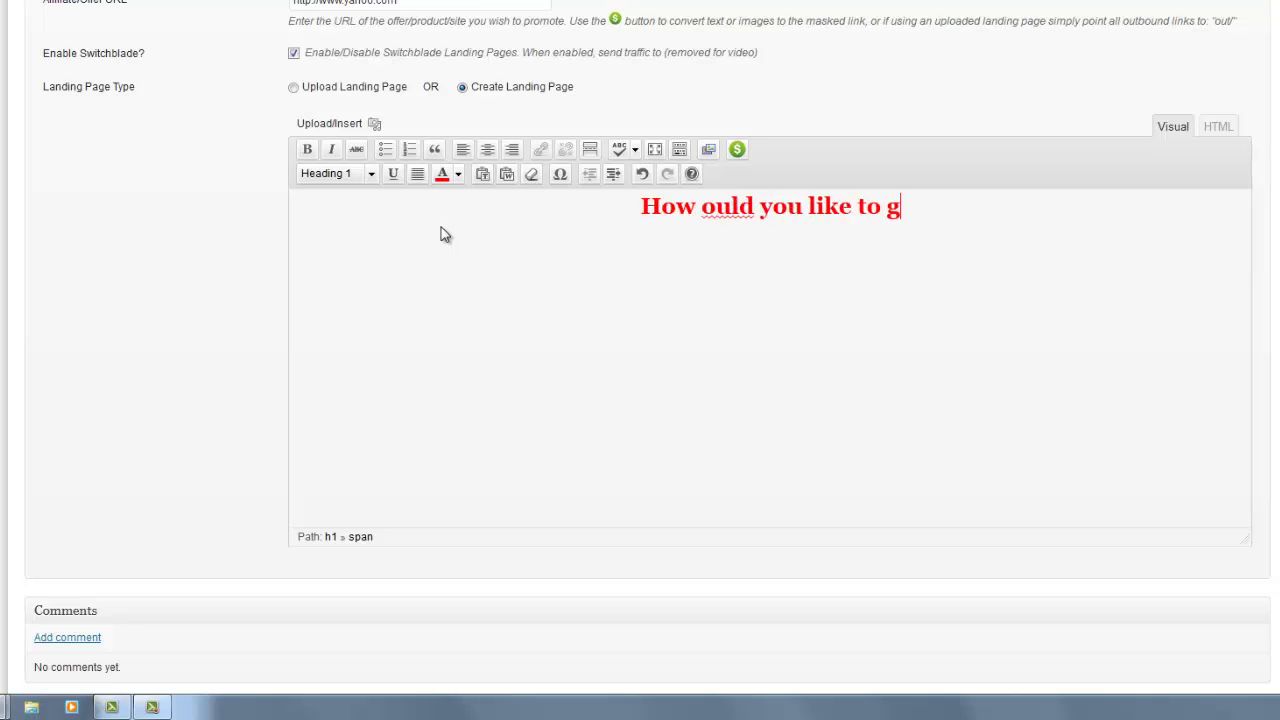
text(row a freakin HUGE b)
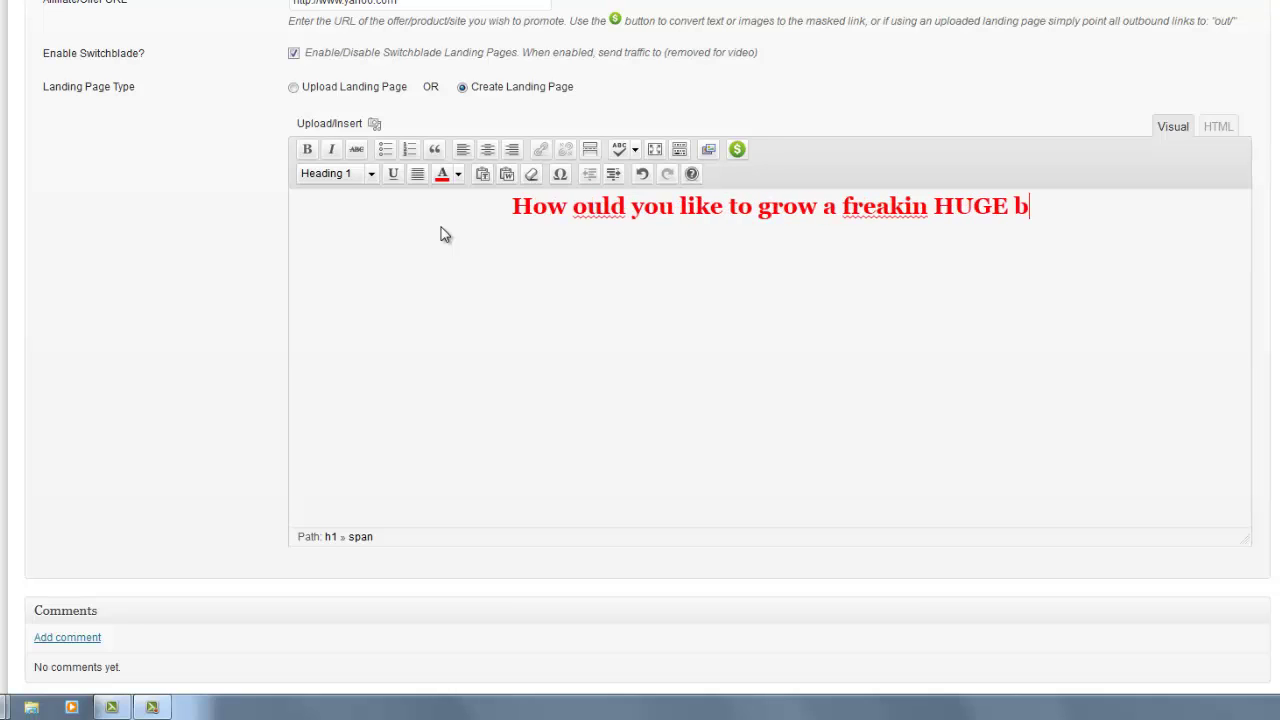
key(BackSpace)
text(uffalo?)
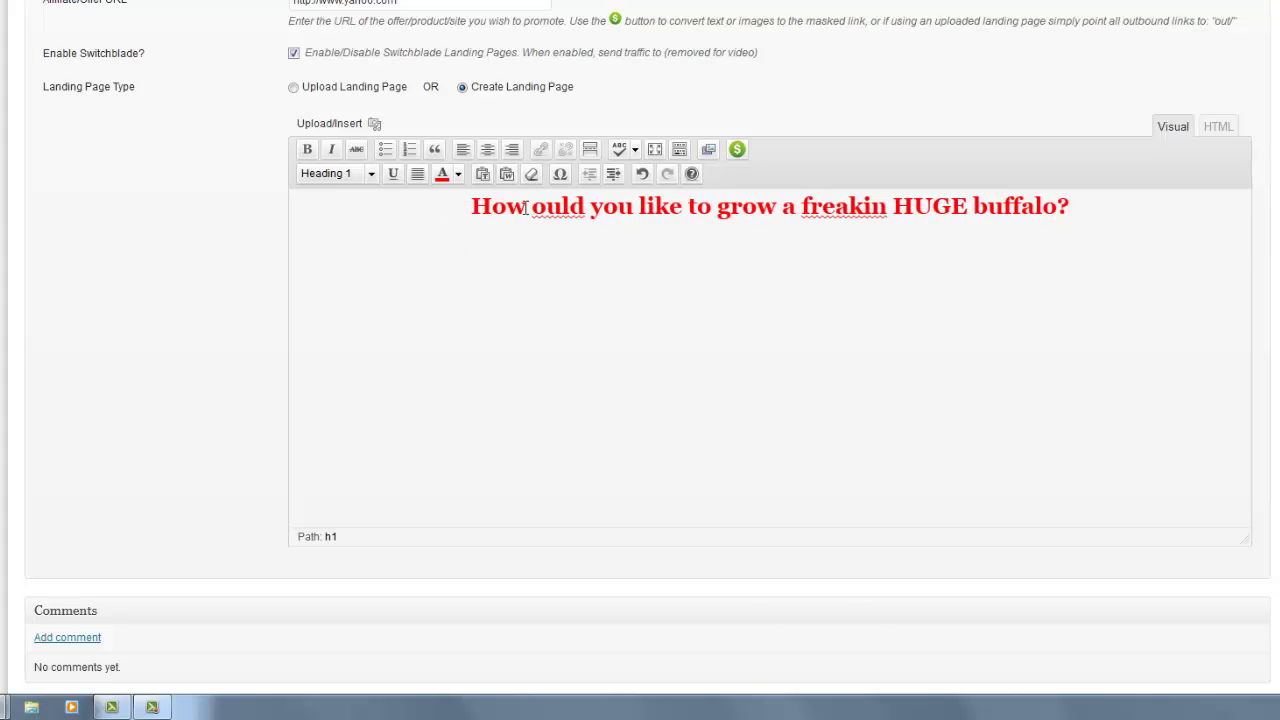
- Correct the headline so it reads "Would you like to grow freakin HUGE buffalo?"
click(527, 208)
text(W)
drag(515, 207, 460, 207)
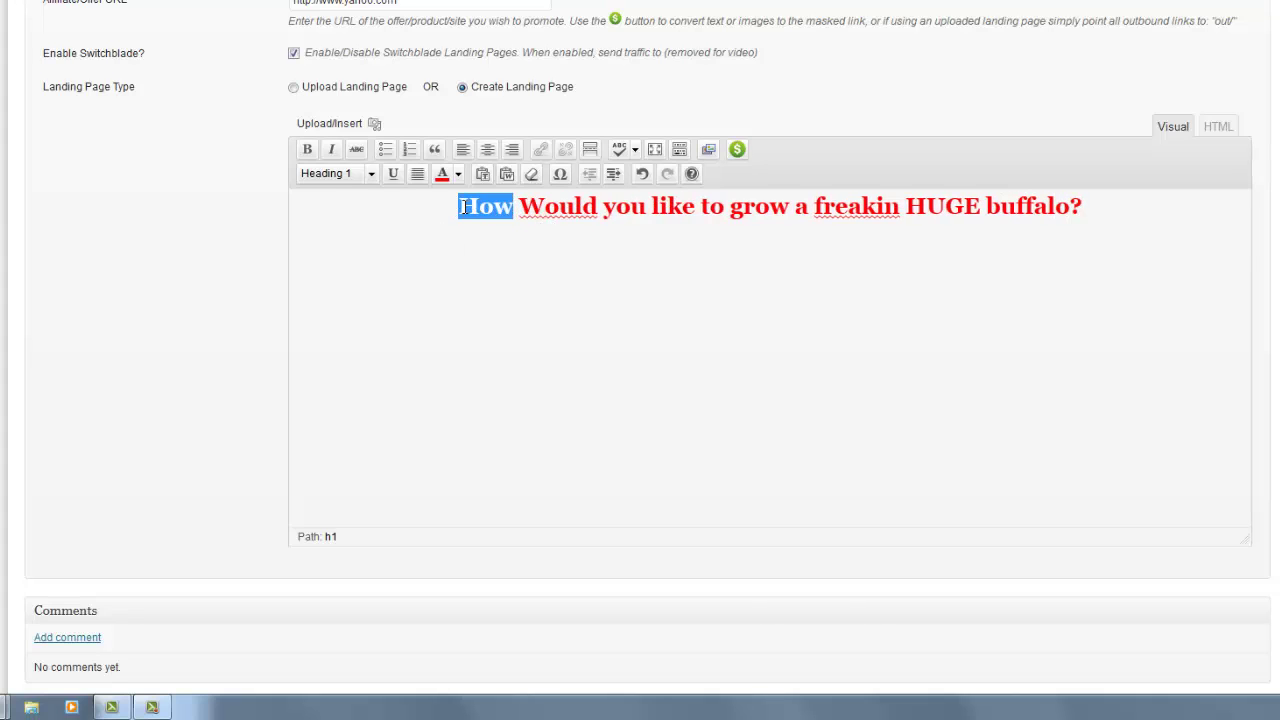
key(BackSpace)
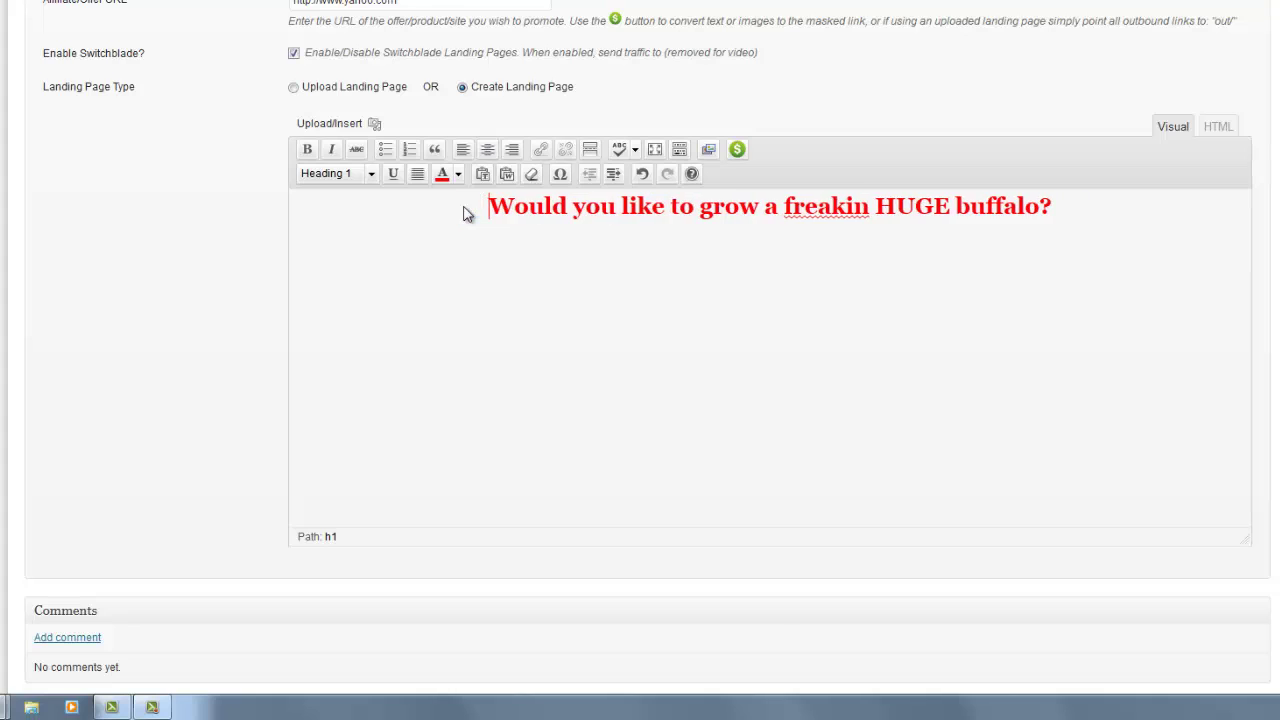
click(784, 210)
key(BackSpace)
key(BackSpace)
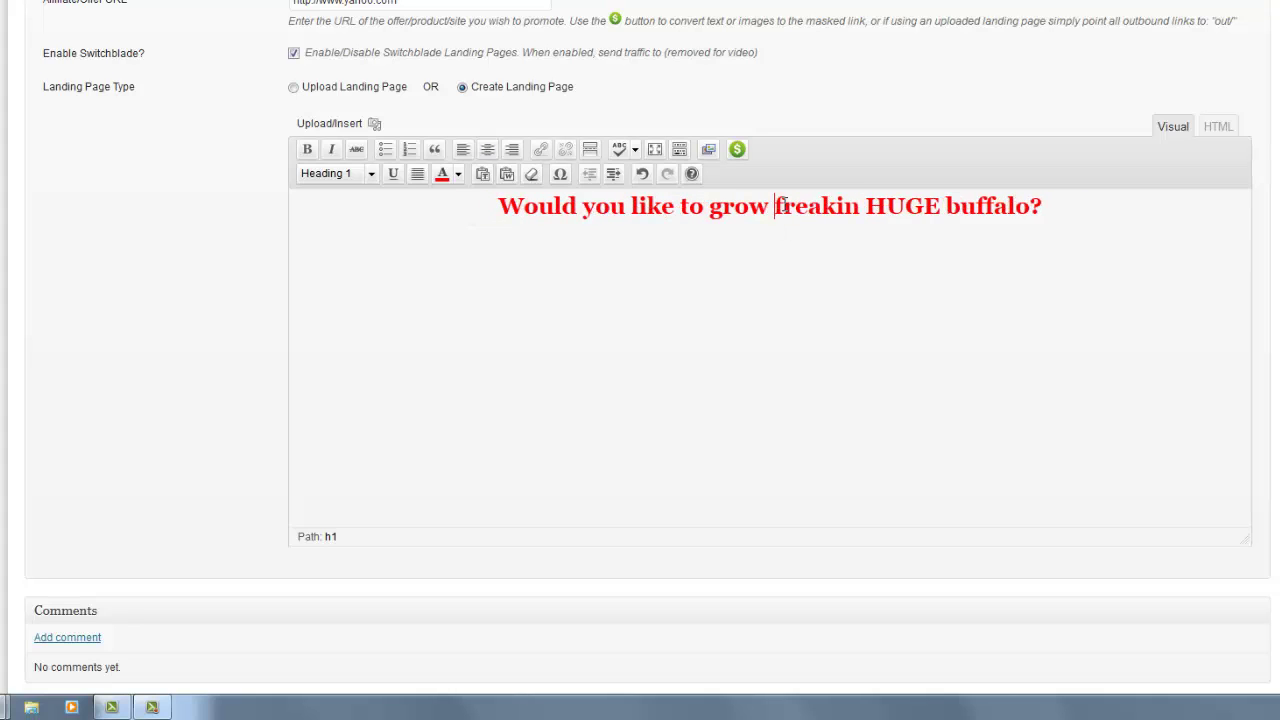
- Insert the CAPE BUFFALO gallery image after the headline at Medium size (300 × 260) with no link URL
click(1070, 208)
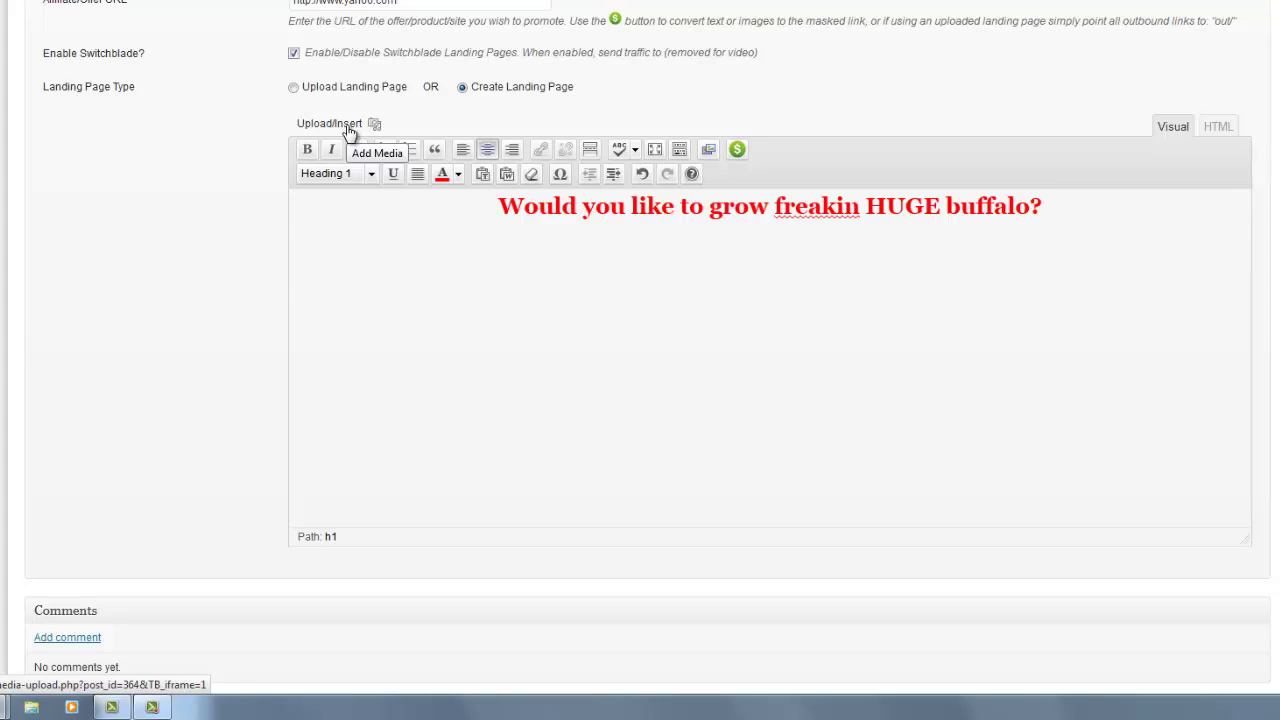
click(348, 129)
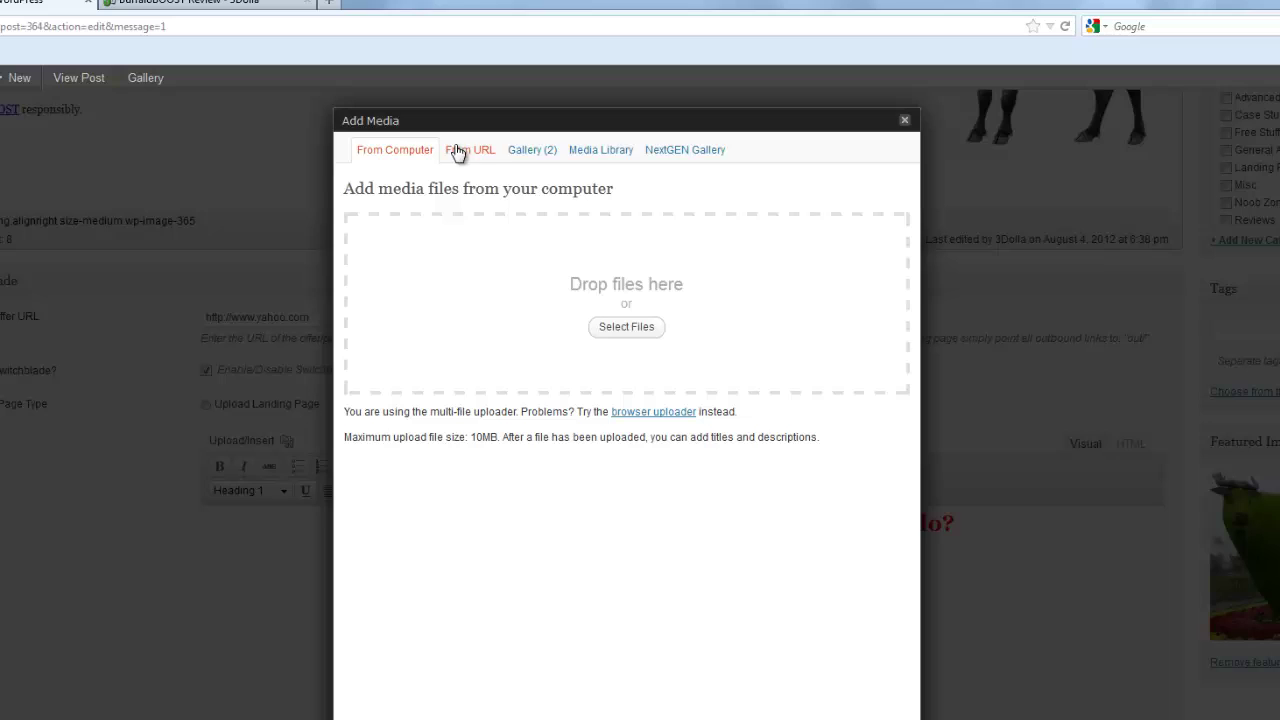
click(522, 159)
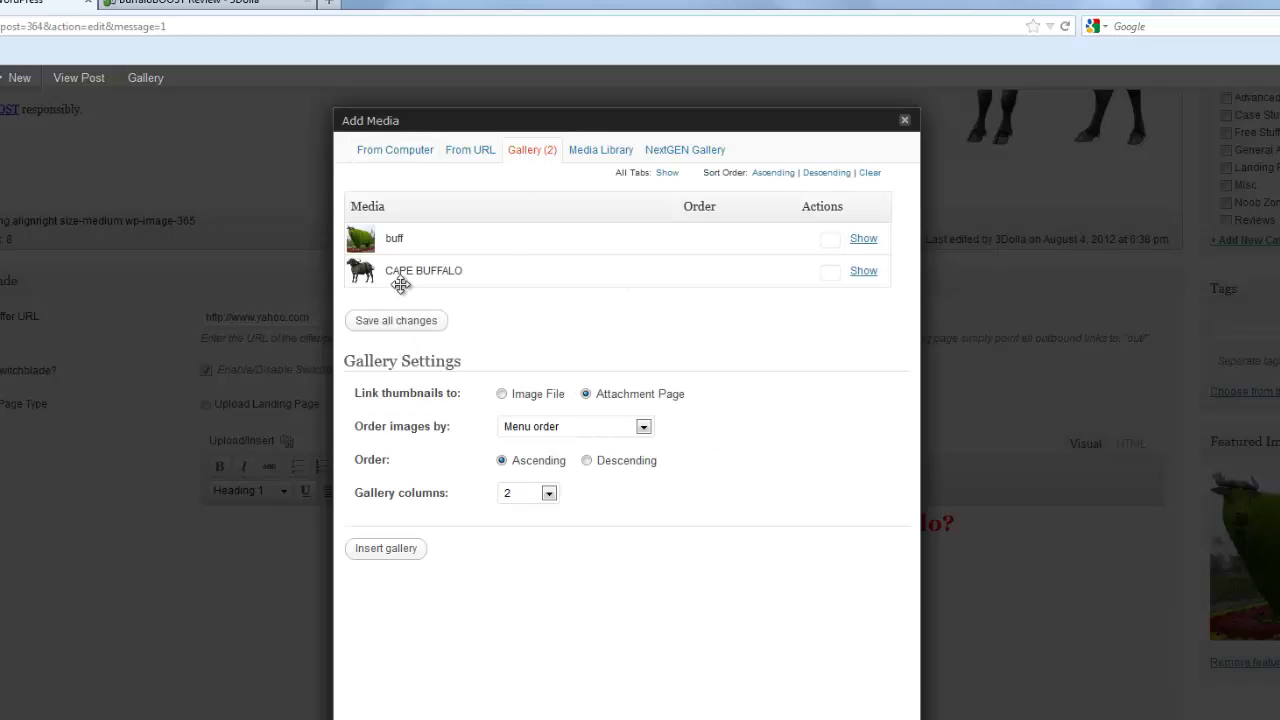
click(863, 271)
scroll(903, 512, down, 3)
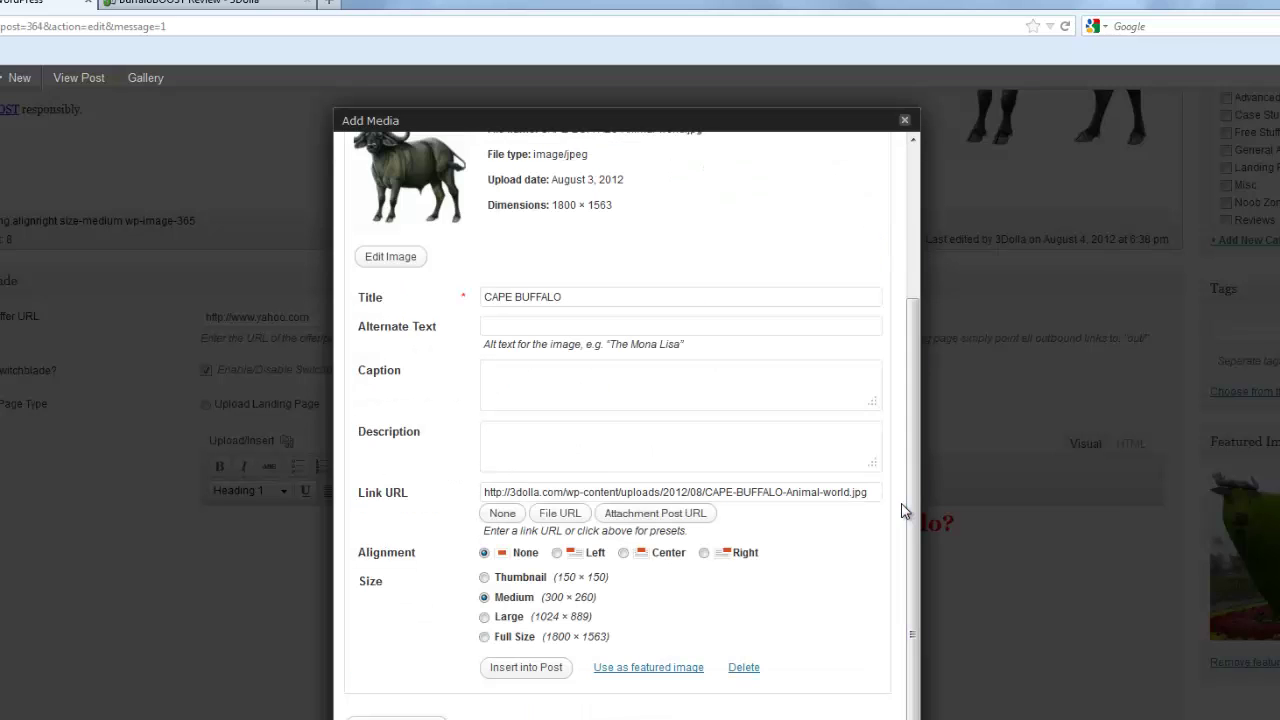
click(503, 514)
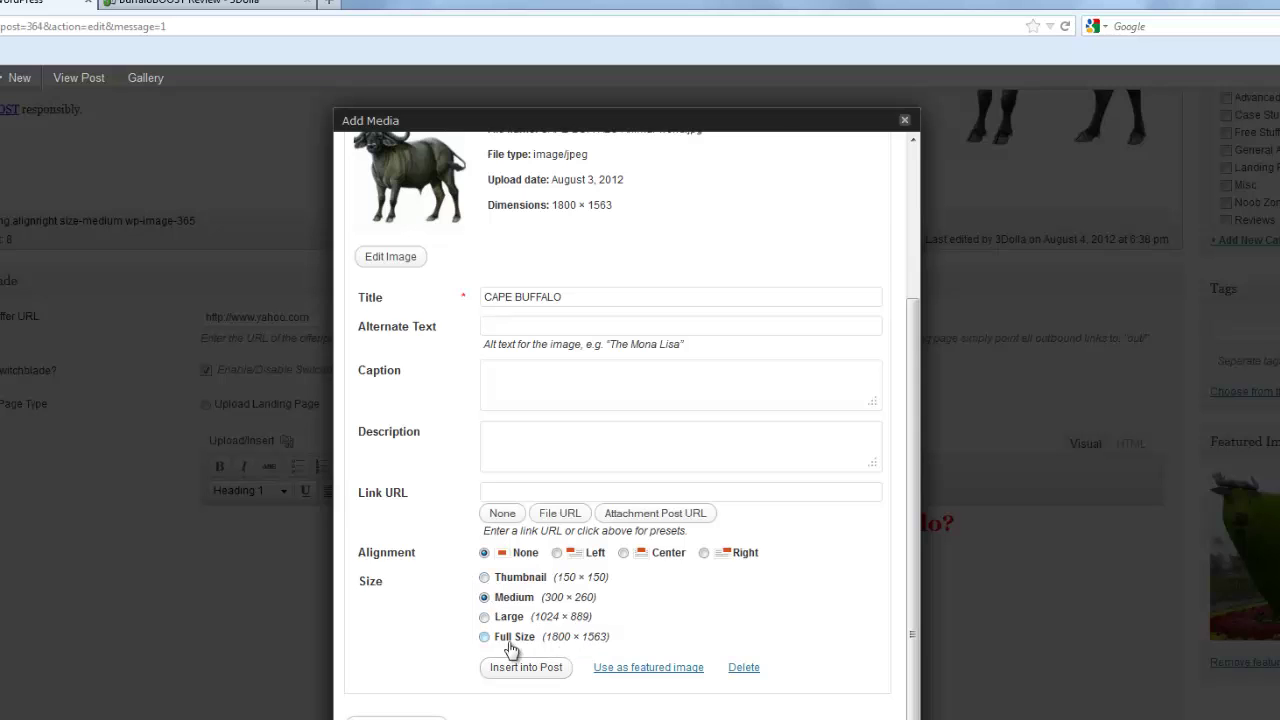
click(523, 674)
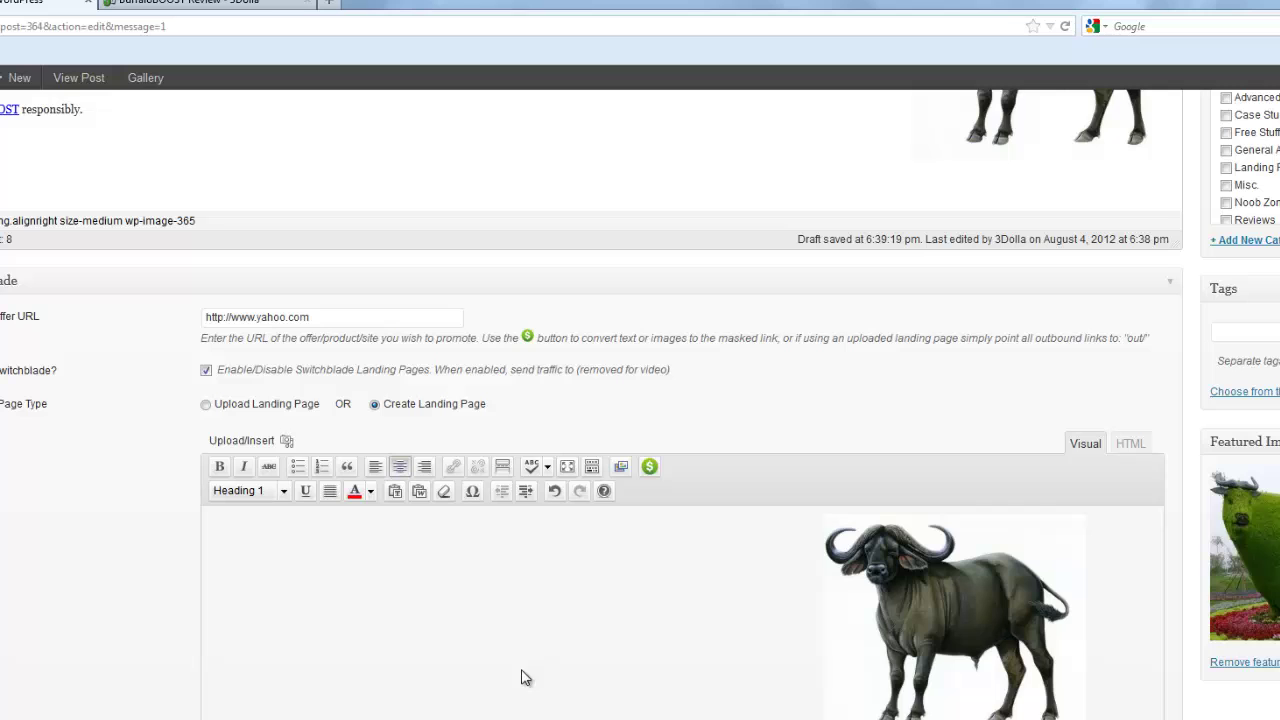
click(817, 717)
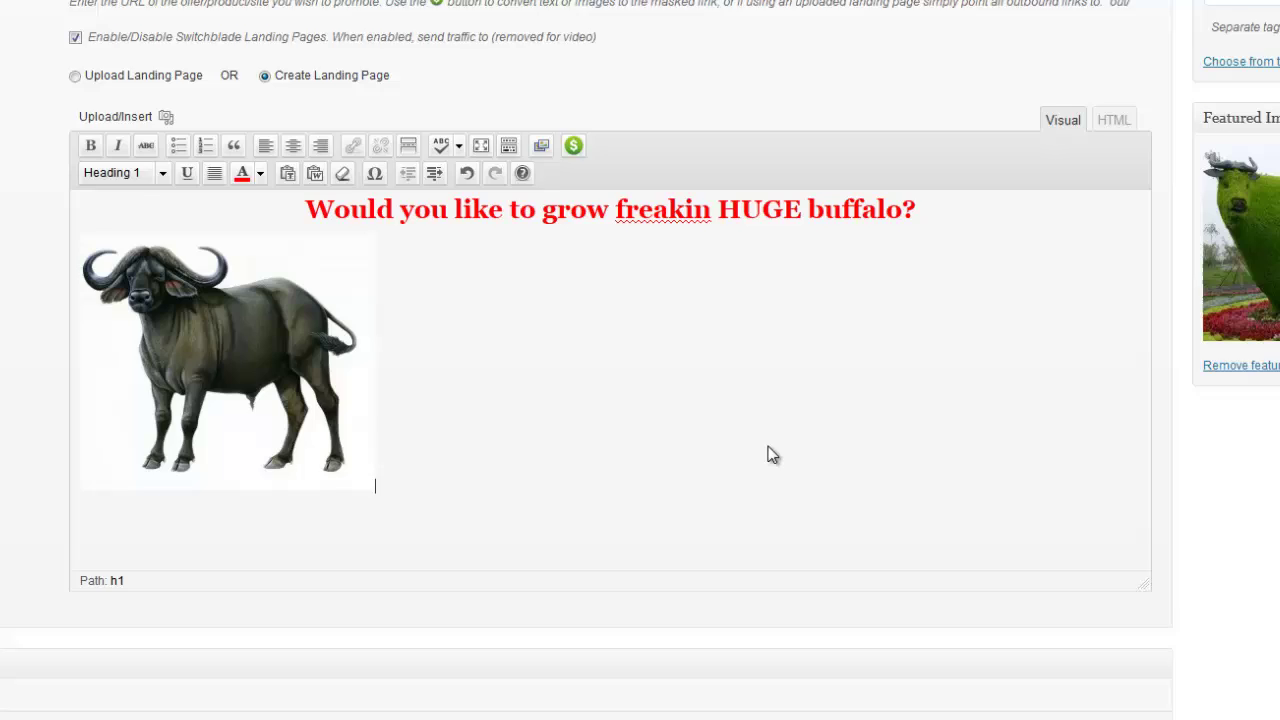
scroll(766, 451, down, 1)
click(759, 410)
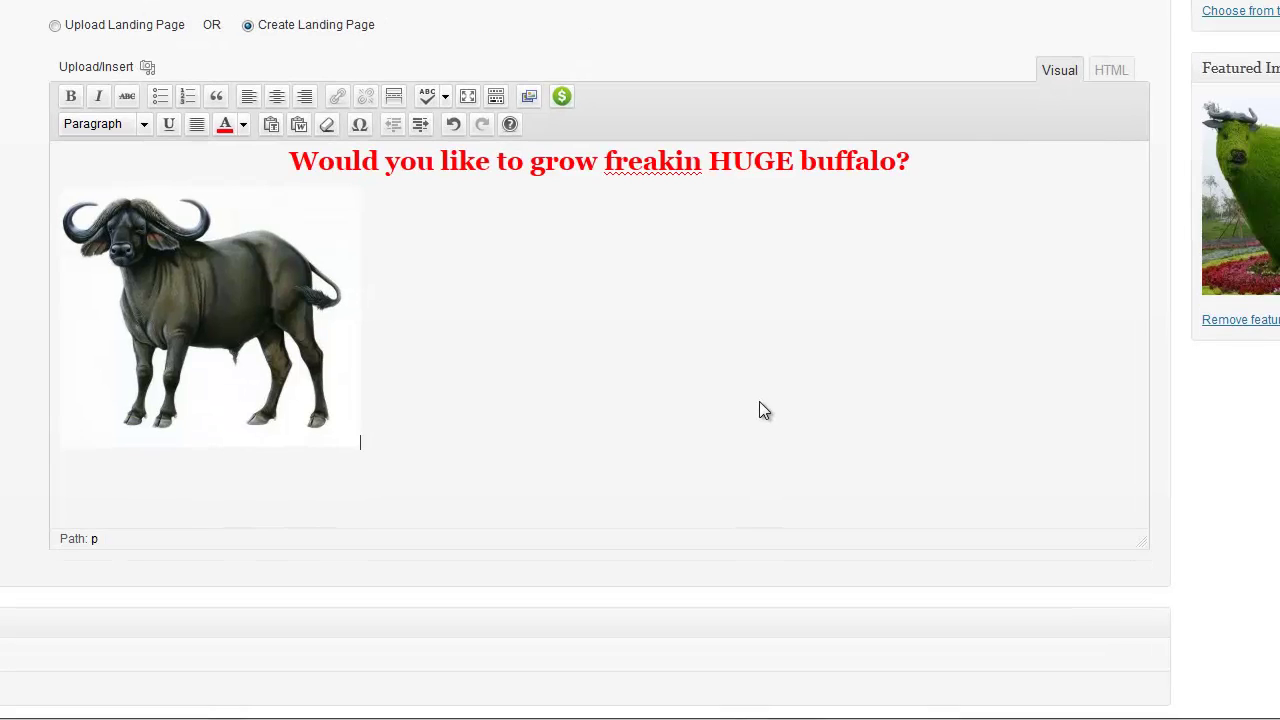
click(208, 295)
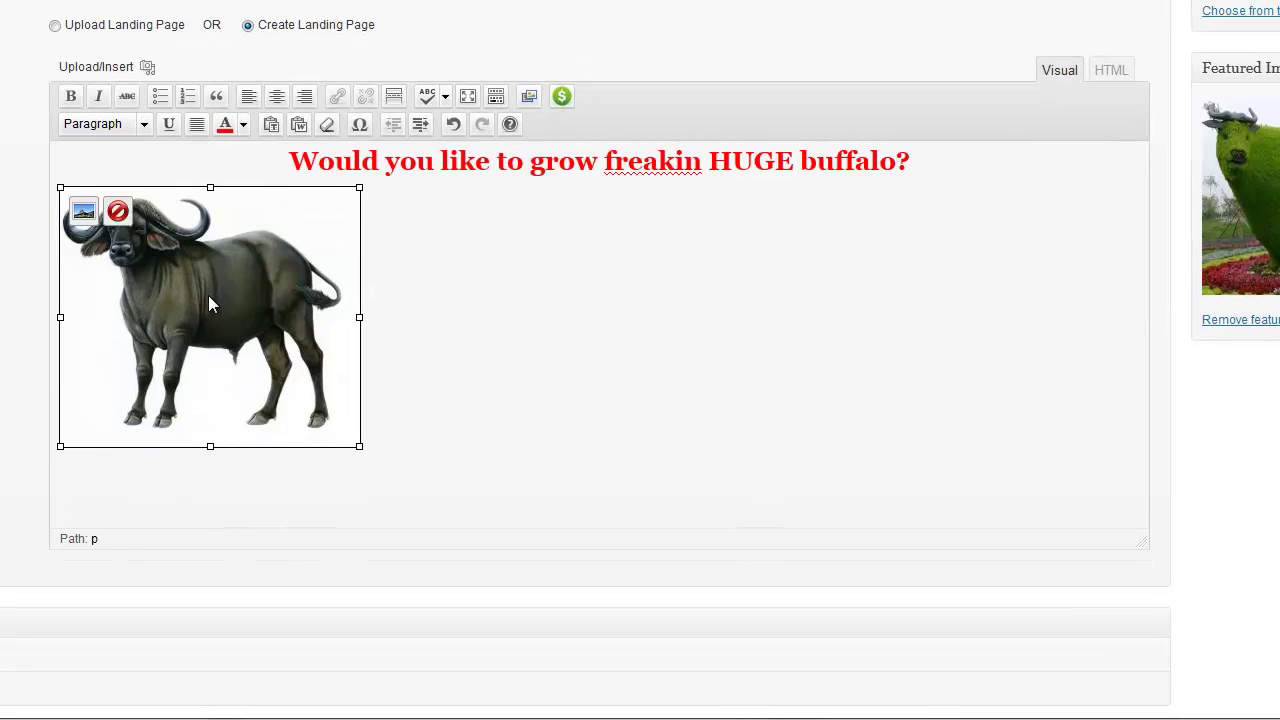
click(712, 313)
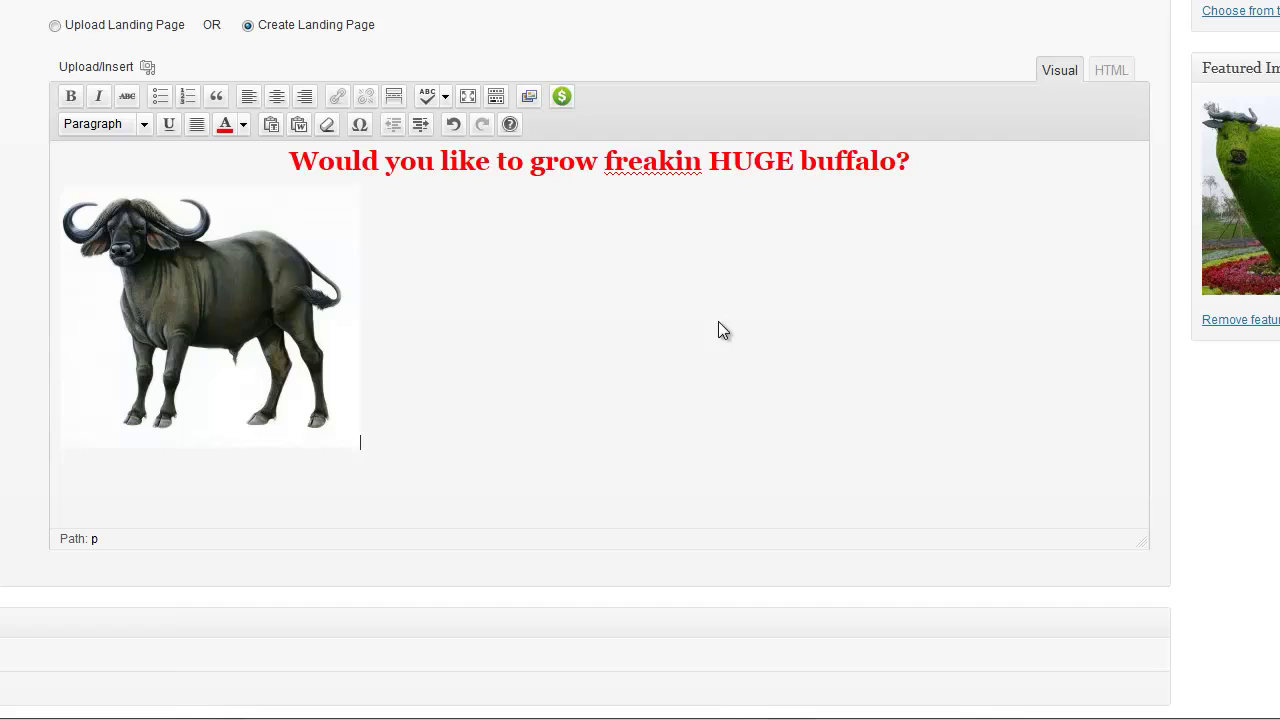
- Centre the buffalo image on the landing page by adding a <center> tag before its img code in the HTML source
click(1105, 72)
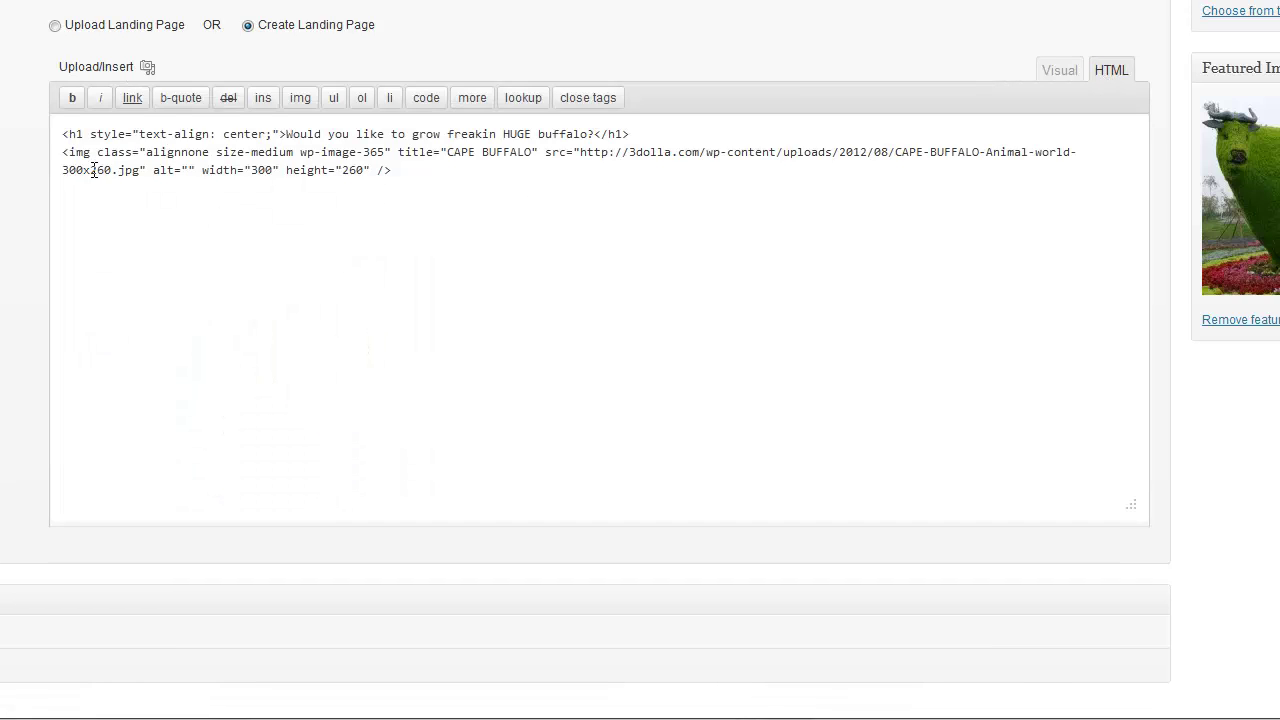
click(64, 157)
text(<cenetr>)
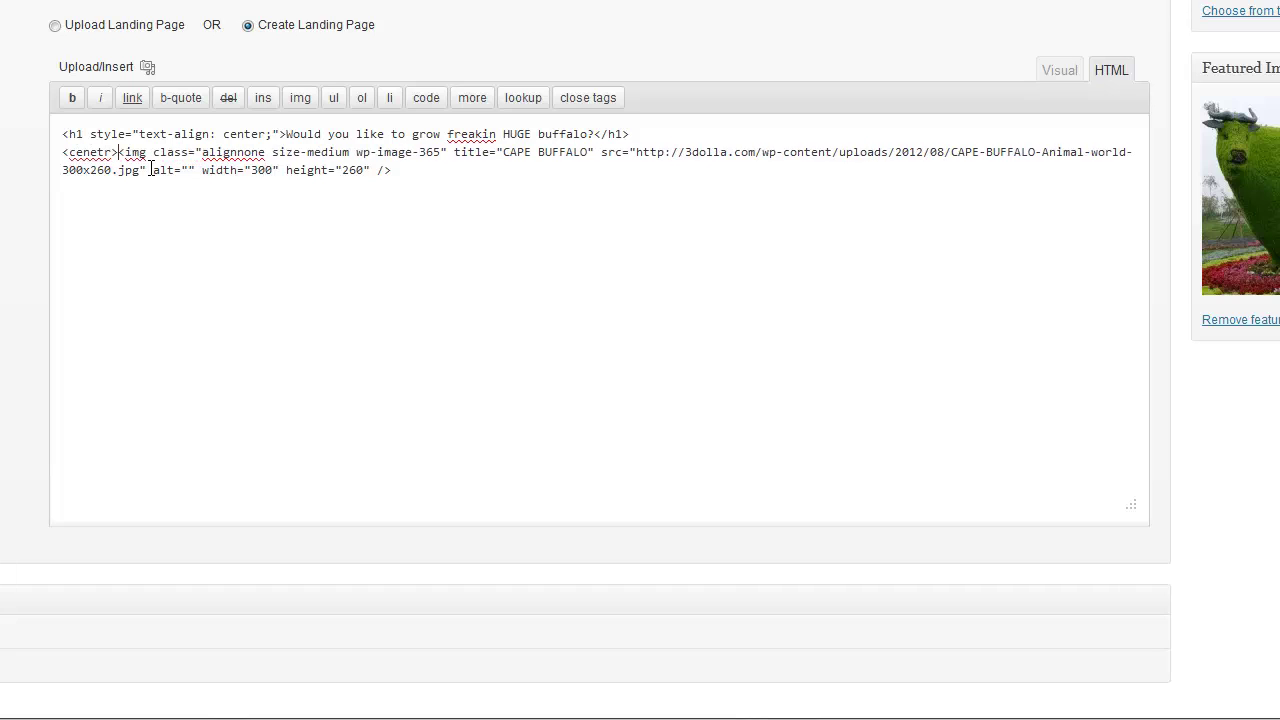
key(BackSpace)
key(BackSpace)
key(BackSpace)
text(ter>)
click(1060, 70)
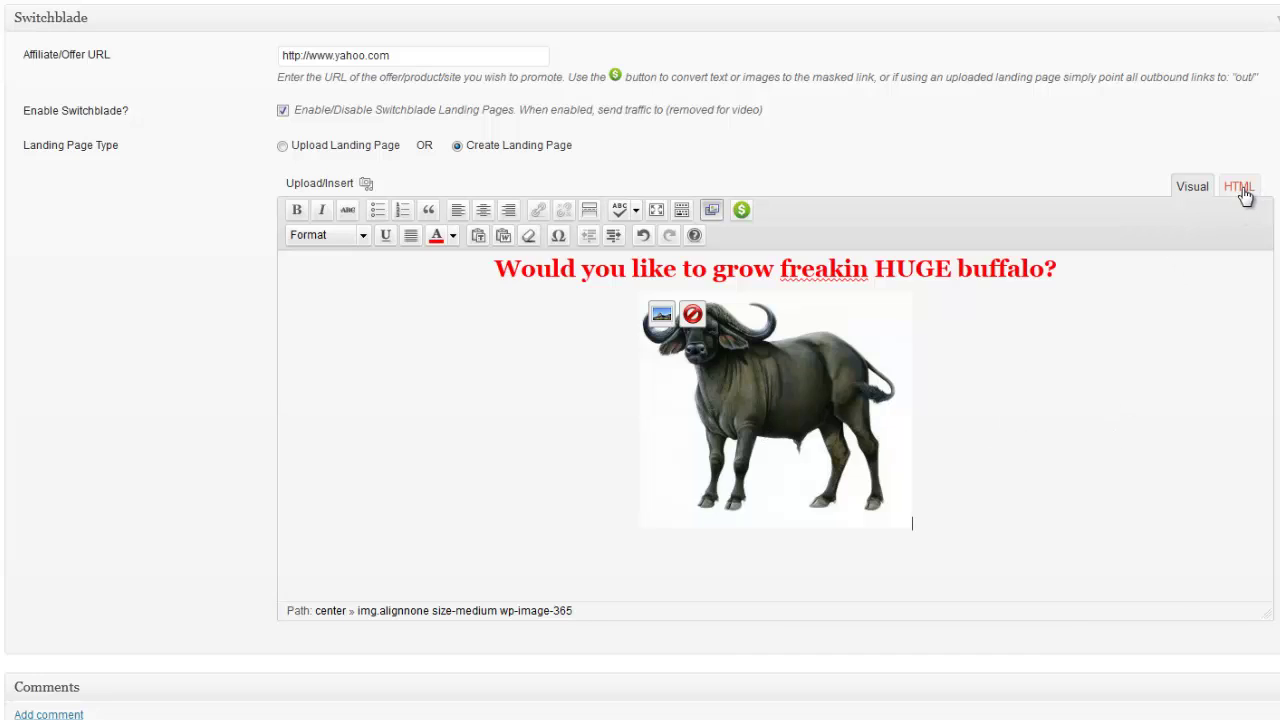
- Add the line "Grow bigger buffalo NOW!" below the buffalo image and format it as Heading 1
click(1248, 323)
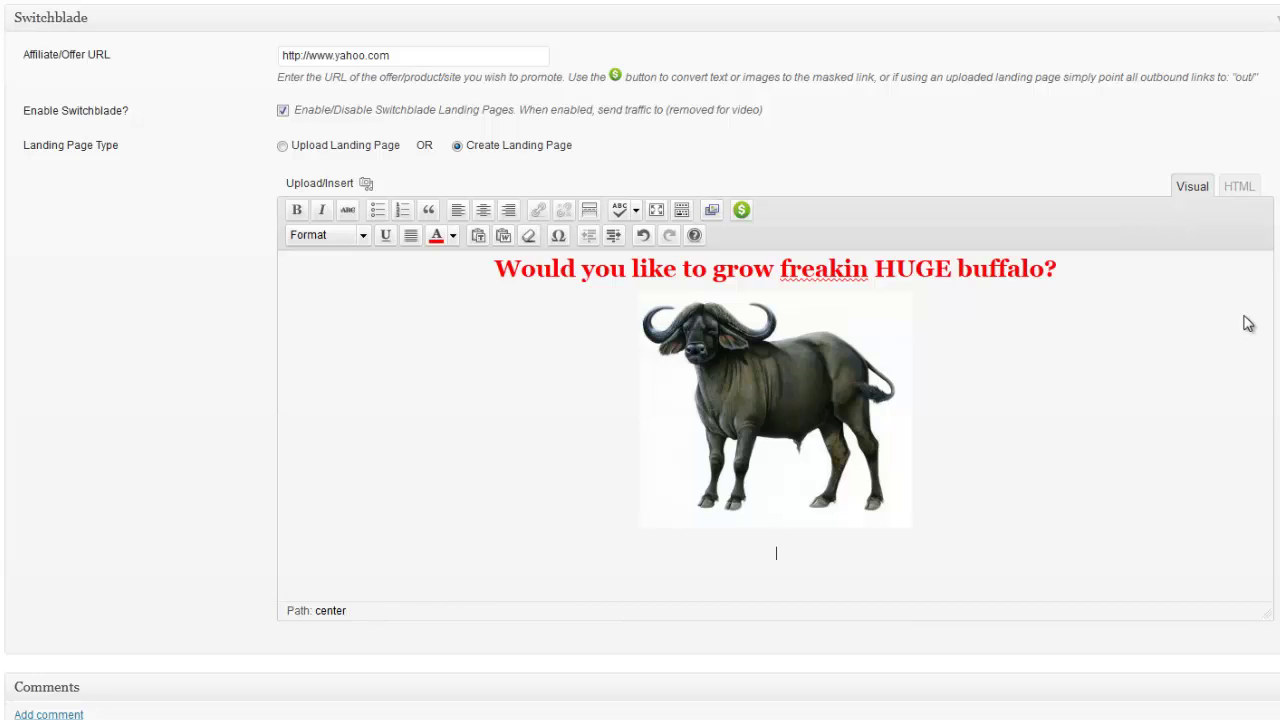
text(Grow bigger buffalo NOW!)
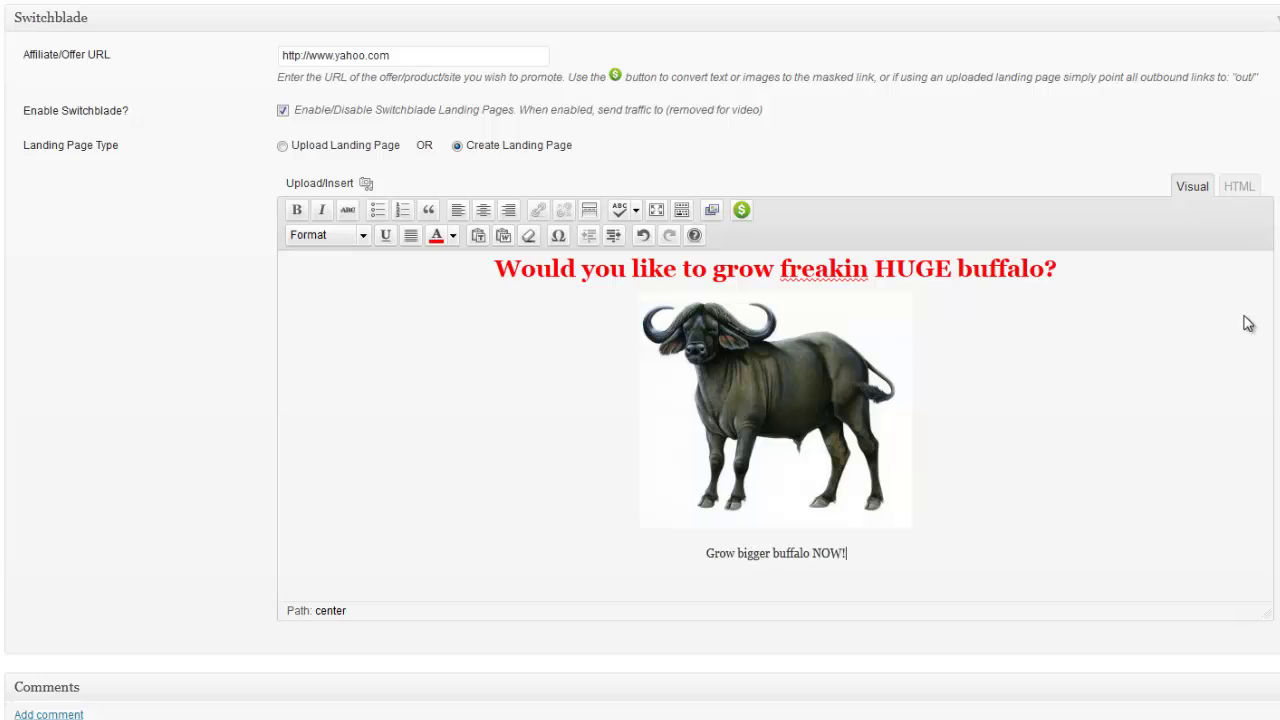
drag(857, 557, 674, 560)
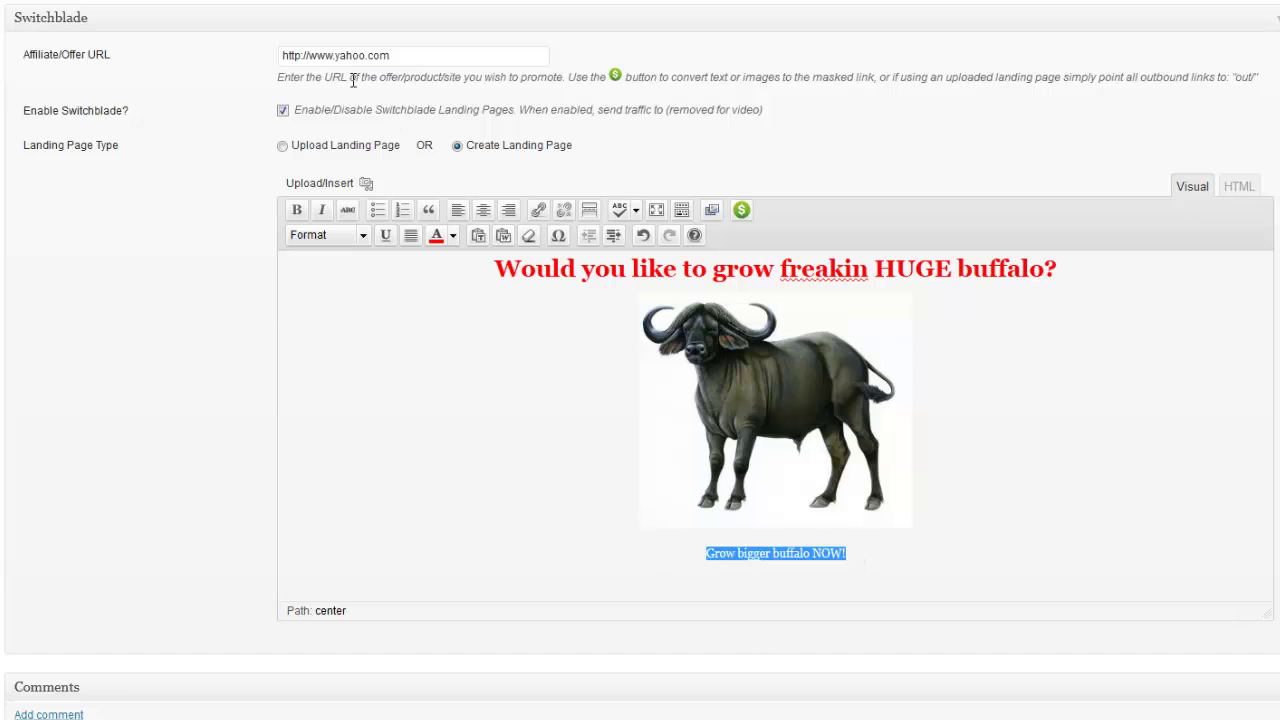
click(362, 236)
click(335, 344)
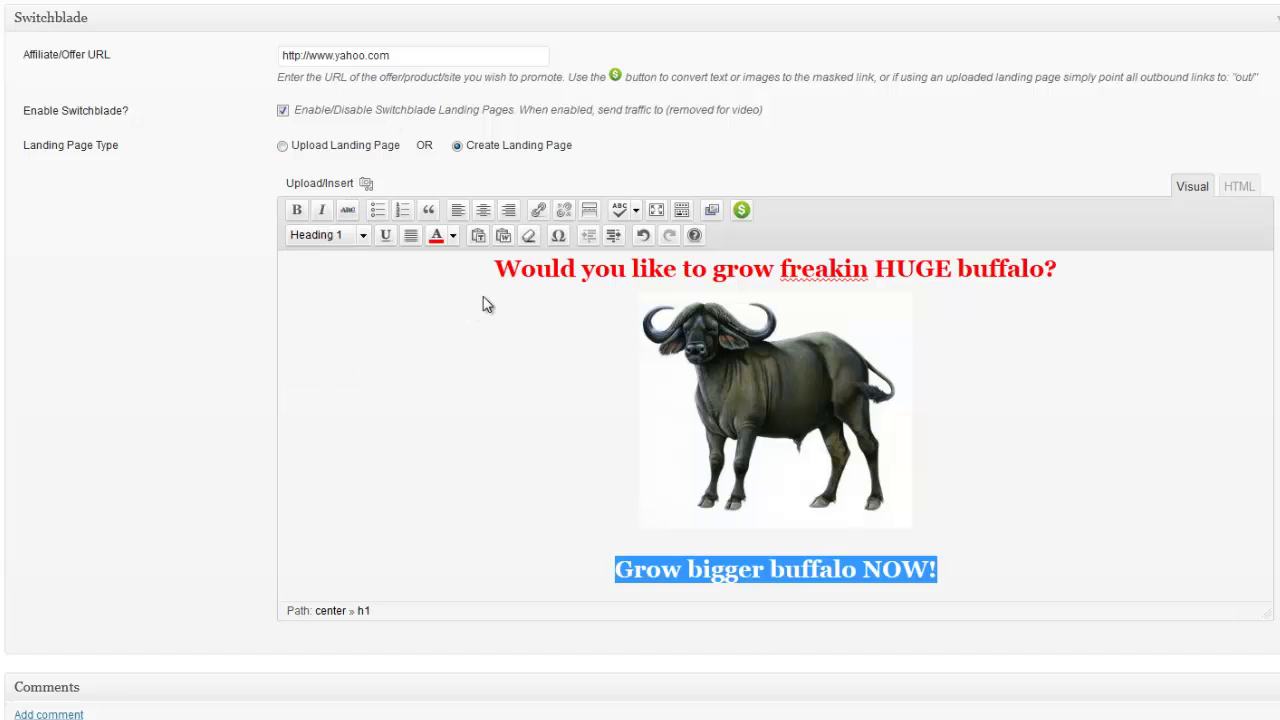
- Convert the "Grow bigger buffalo NOW!" heading to the masked affiliate link and update the post
click(741, 210)
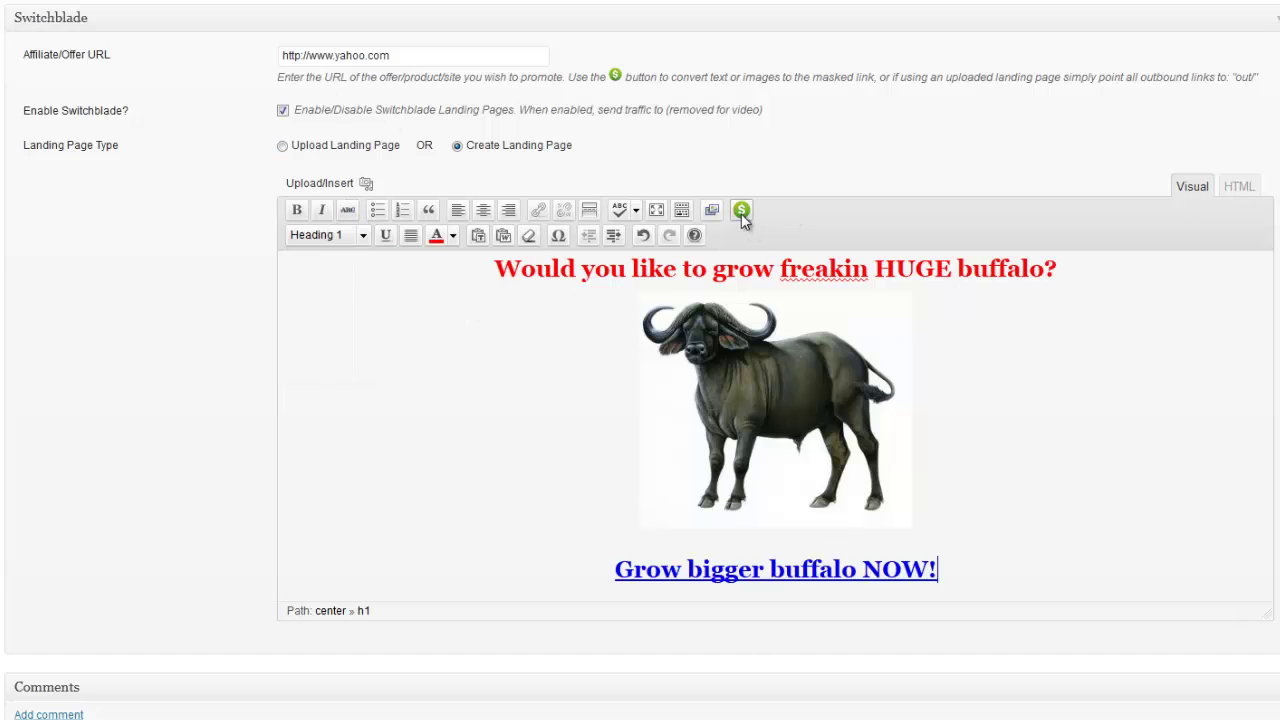
click(1008, 556)
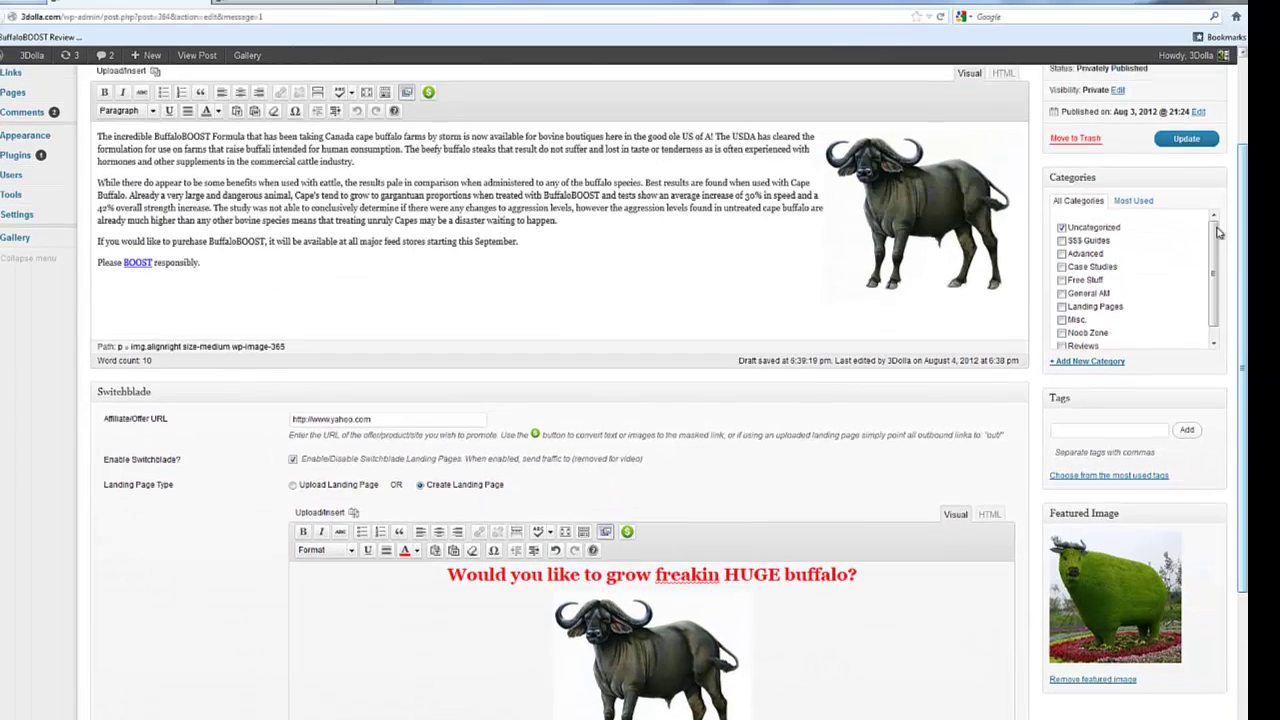
click(1182, 145)
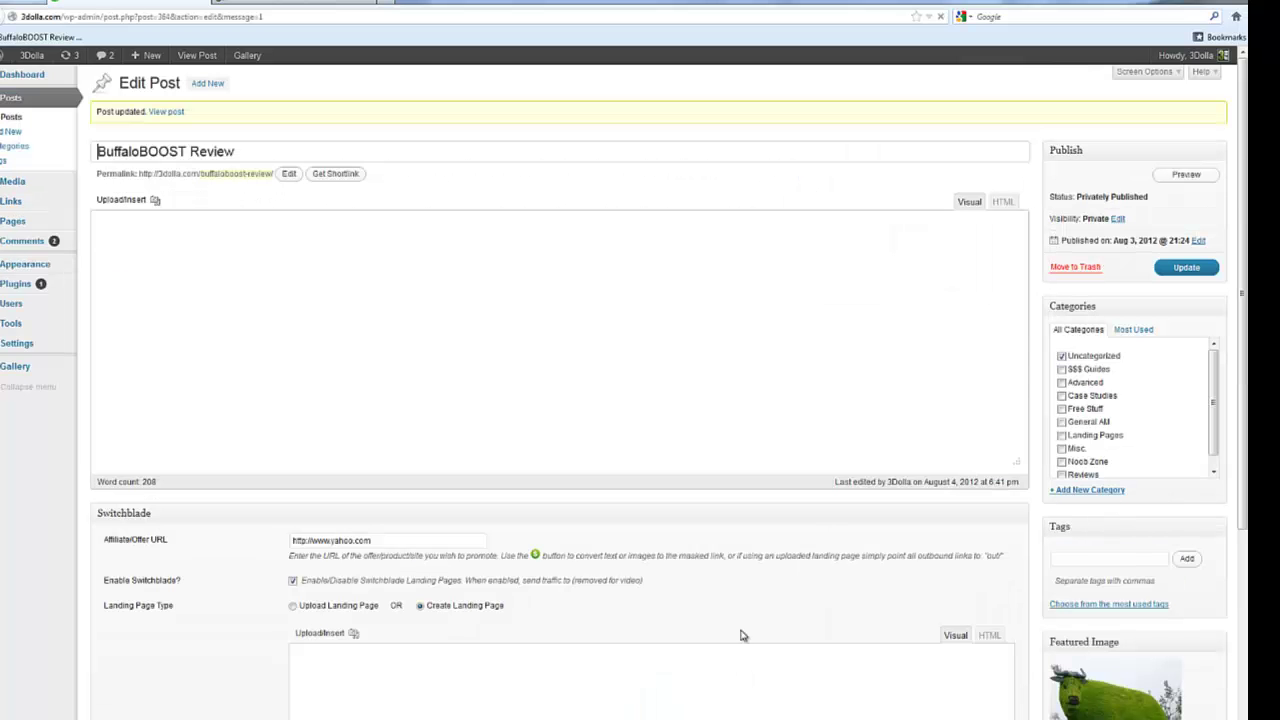
- Open the live landing page from the Switchblade traffic URL and check its content and web address
scroll(1245, 390, down, 2)
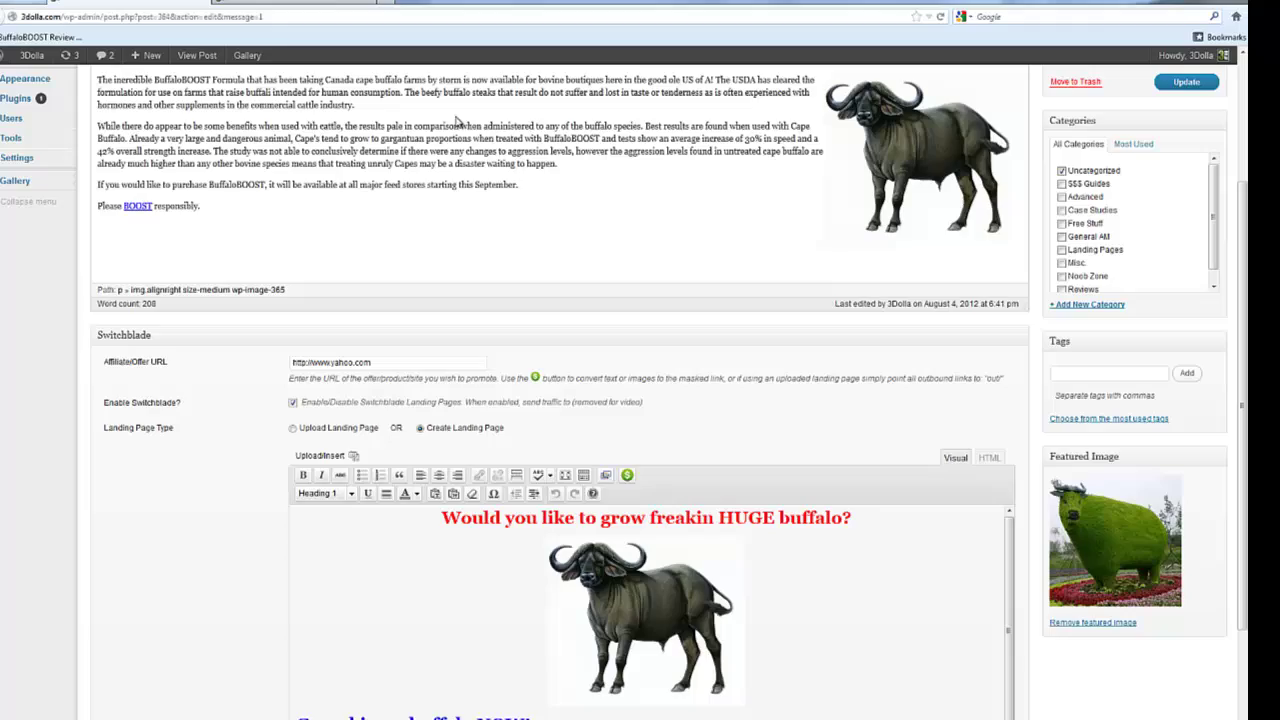
click(280, 2)
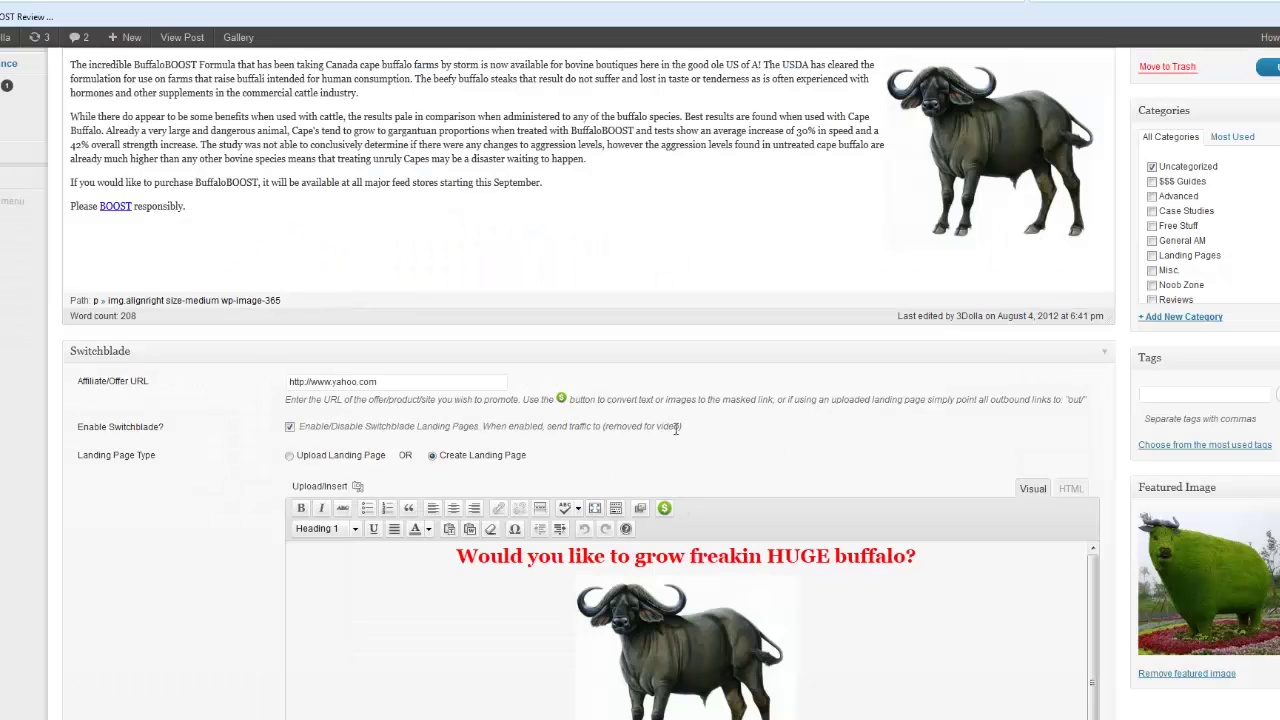
drag(666, 429, 600, 427)
drag(681, 427, 622, 427)
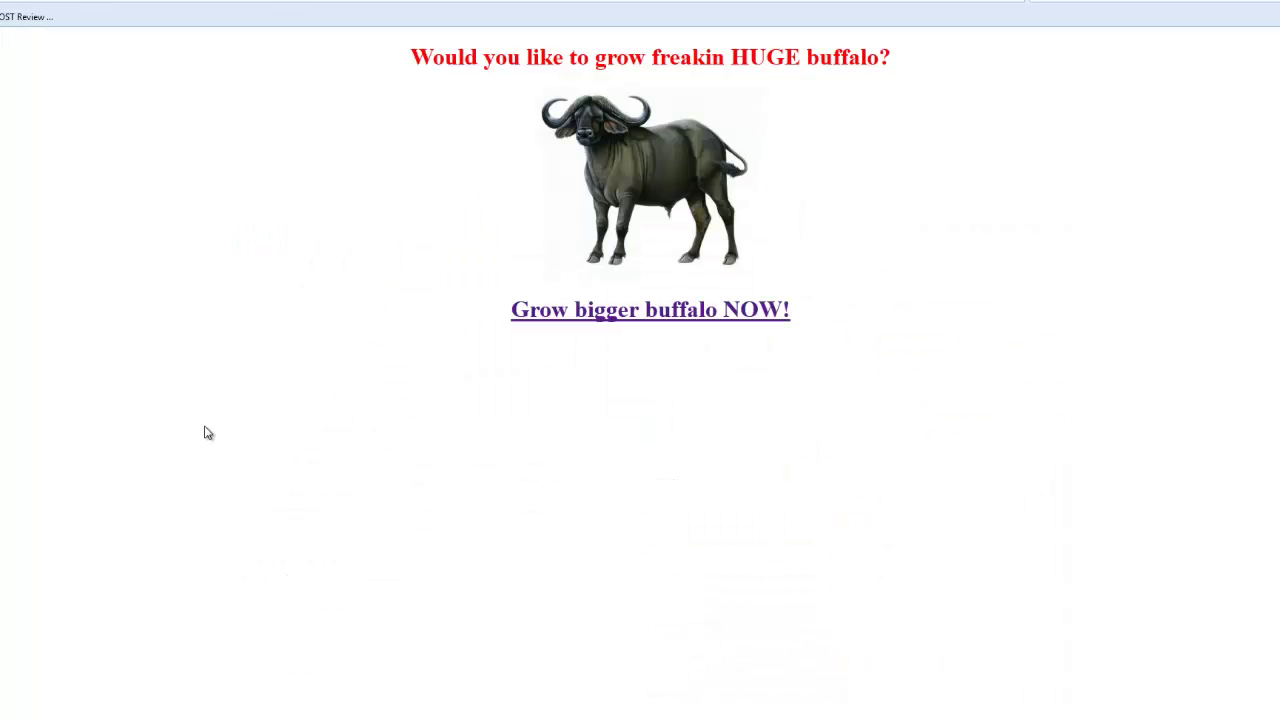
click(200, 23)
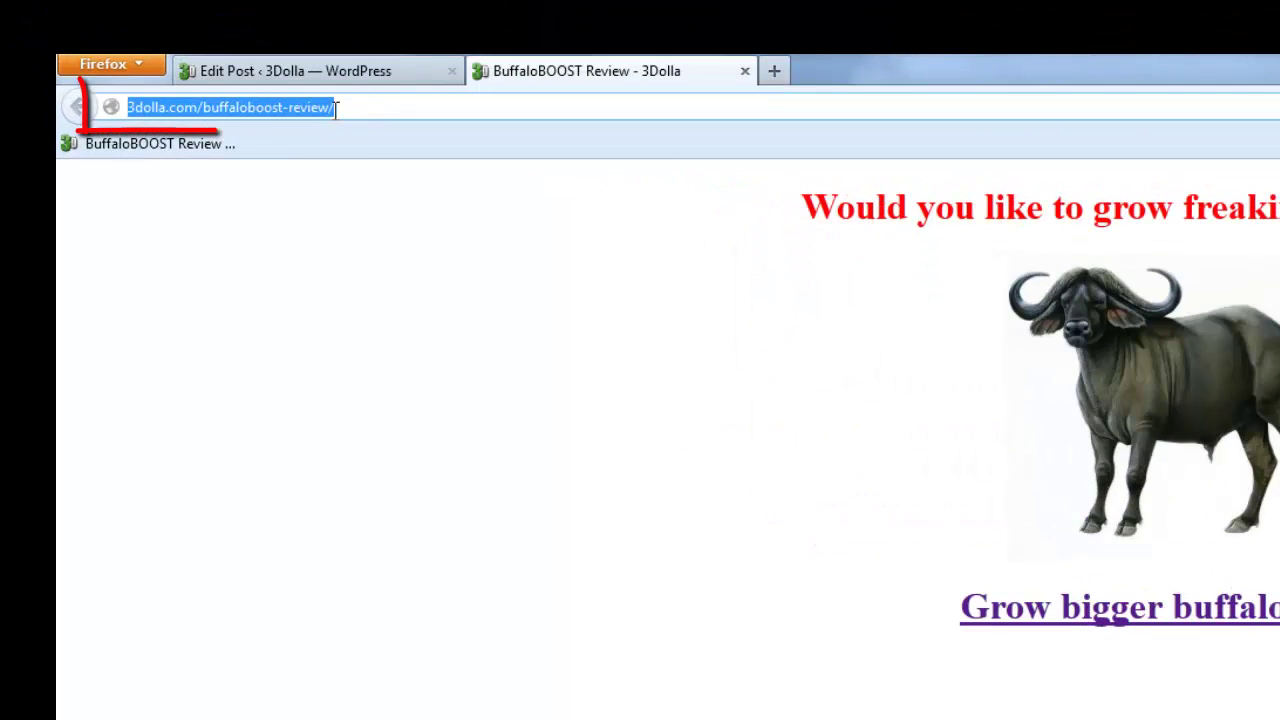
click(369, 110)
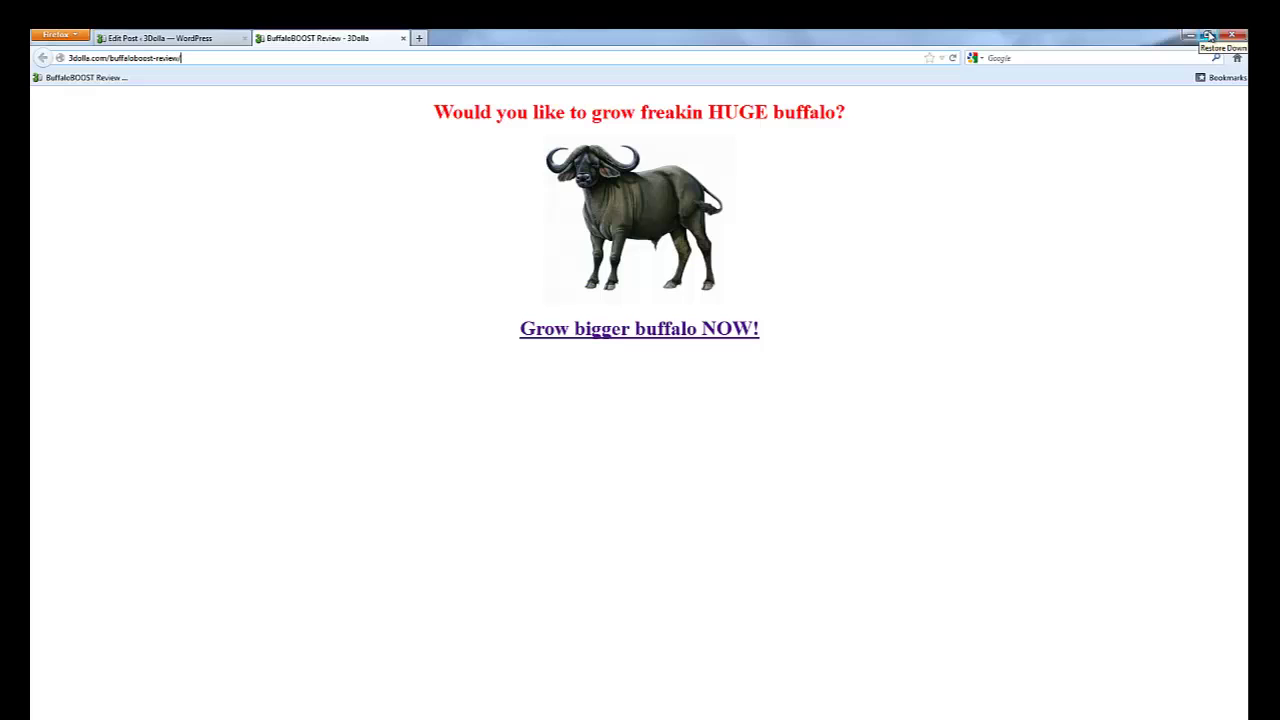
- Shrink the browser window around the landing page to compare it with the other page, and maximize it again
click(1208, 36)
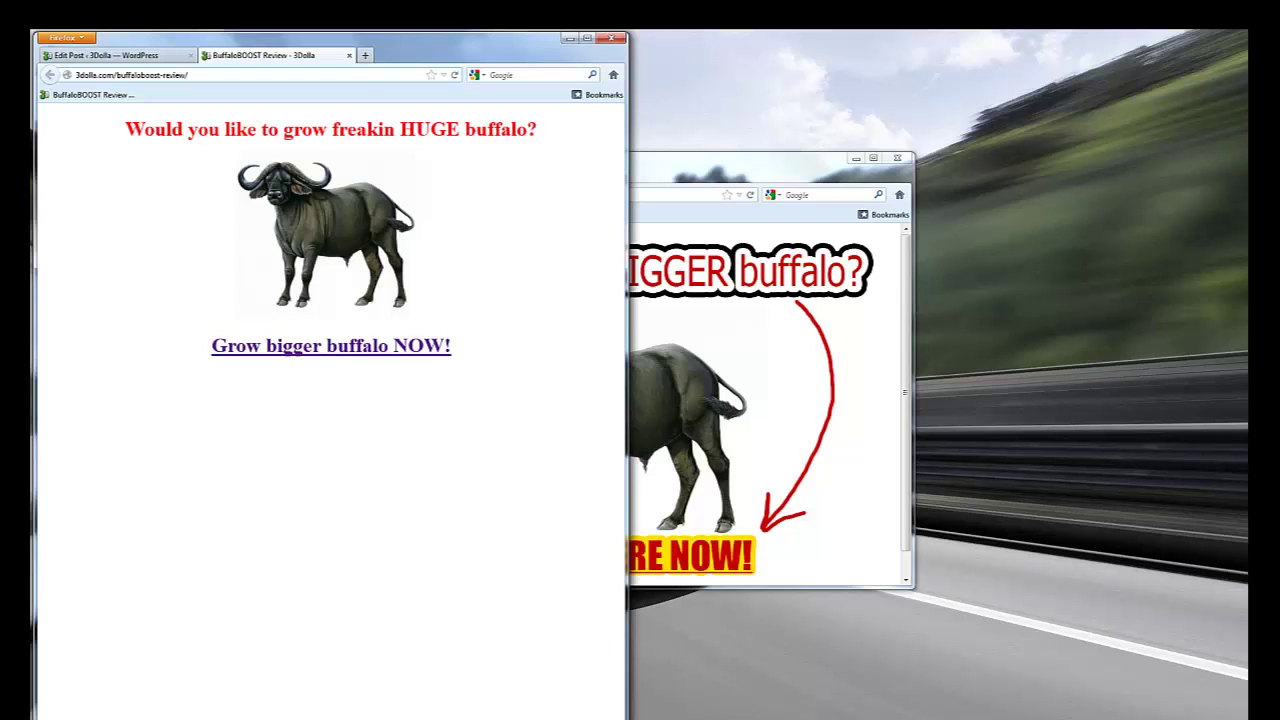
drag(626, 718, 510, 407)
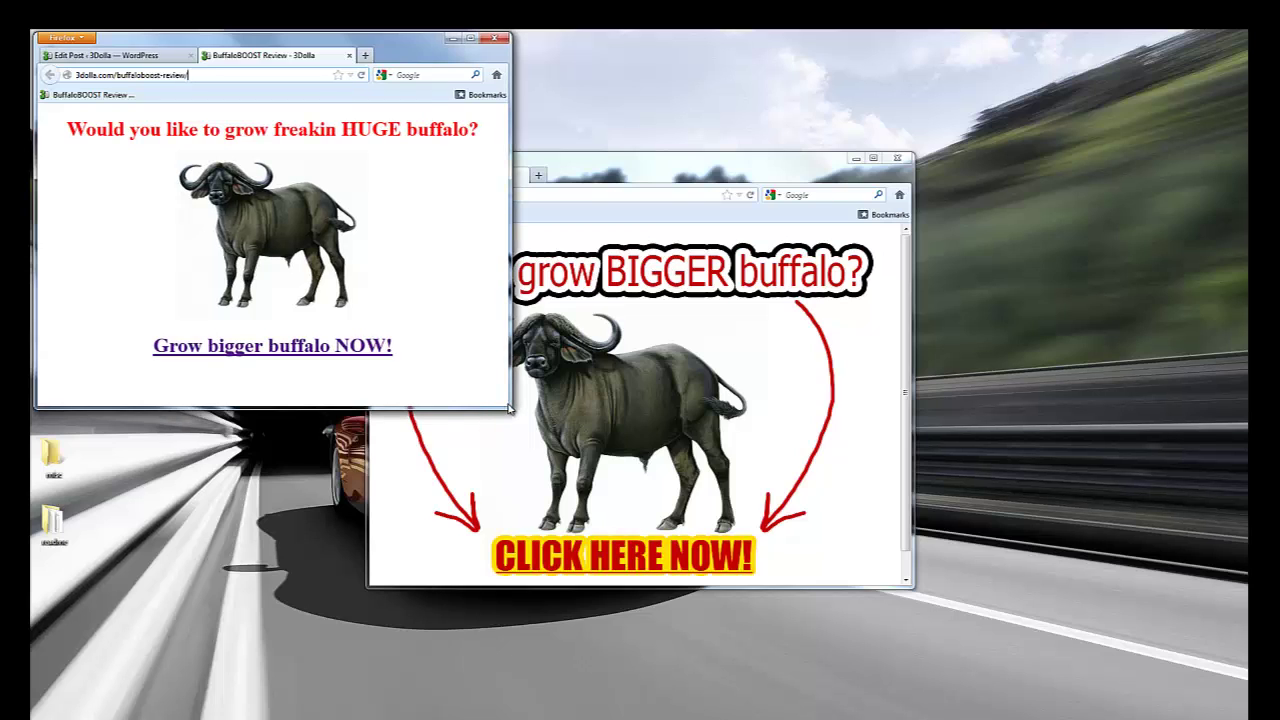
click(470, 37)
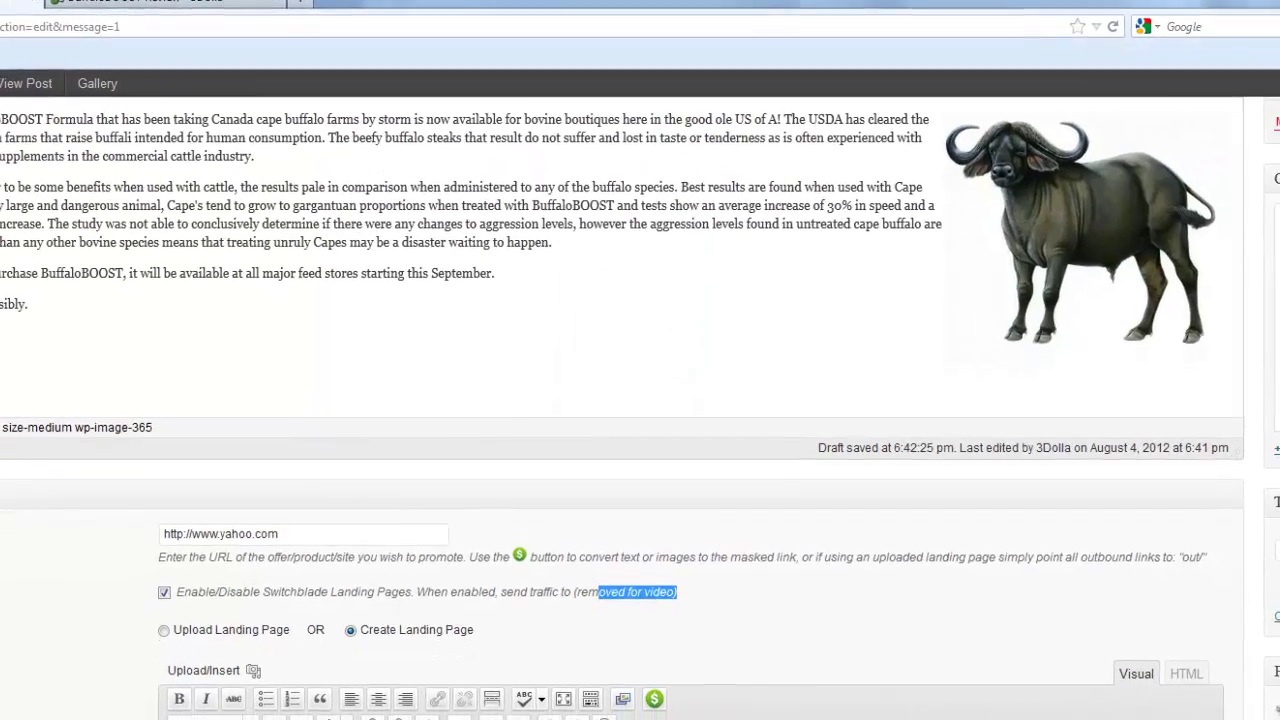
scroll(275, 531, down, 5)
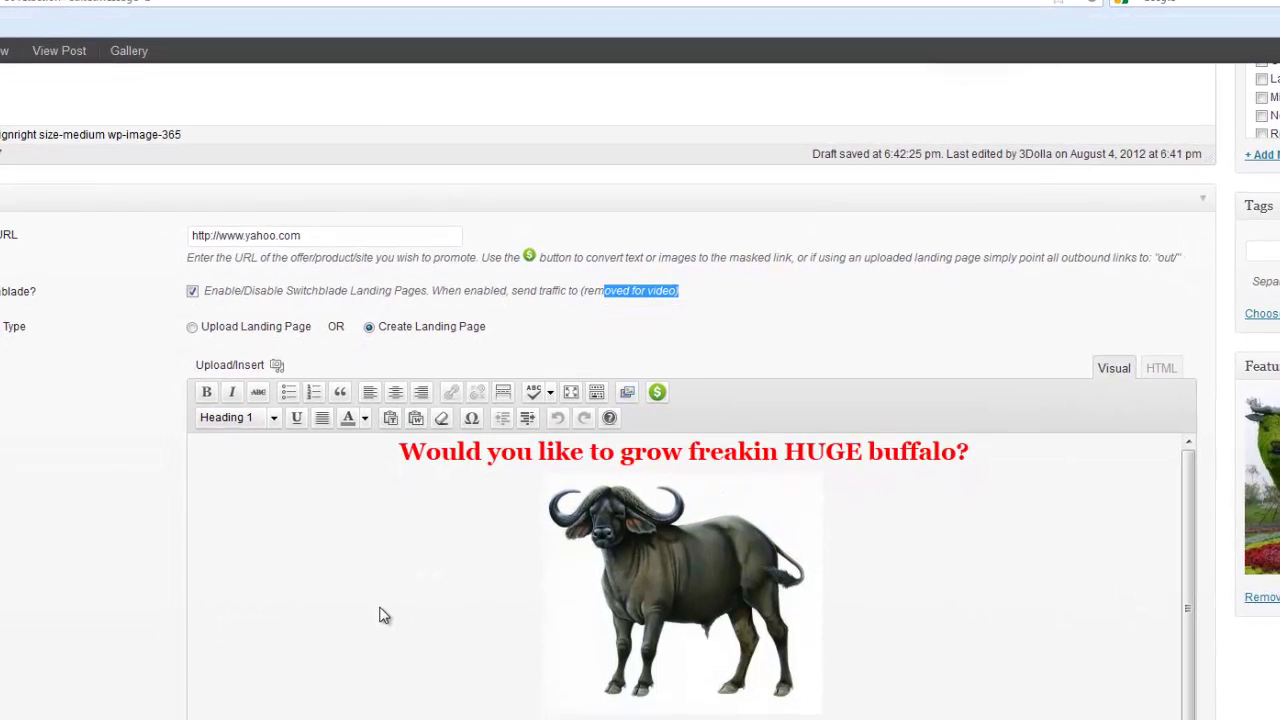
click(383, 615)
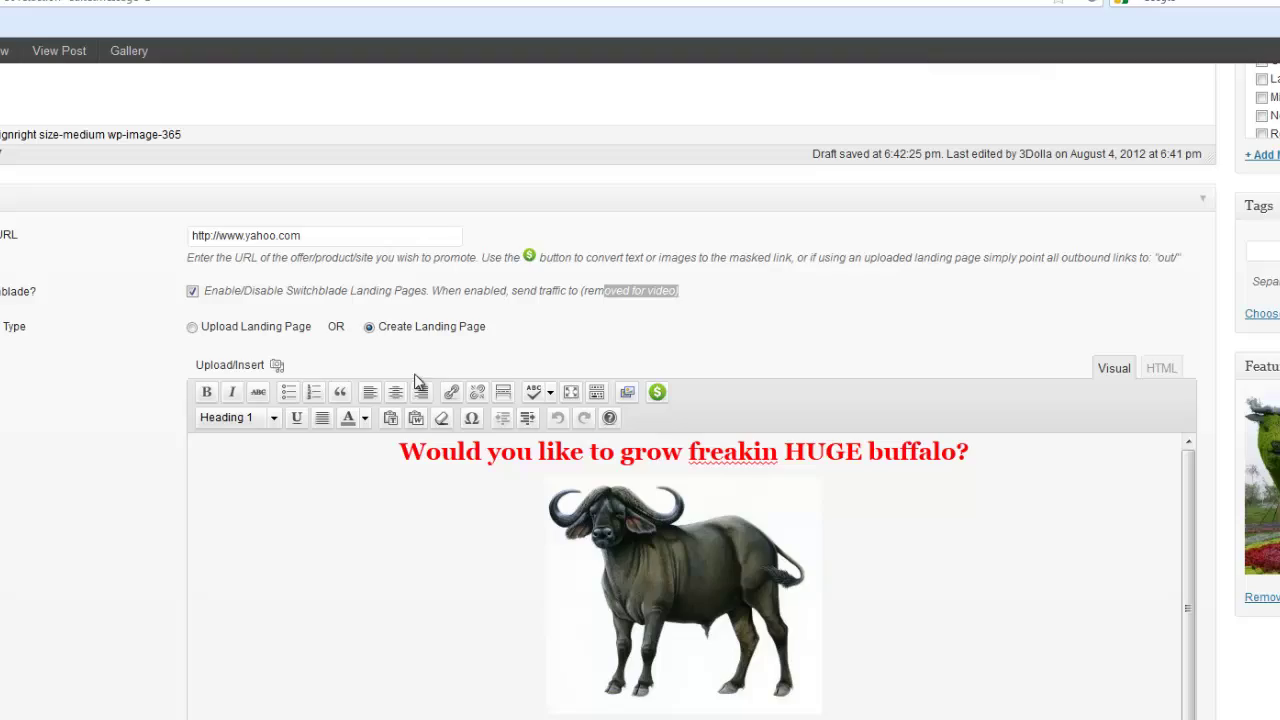
click(738, 587)
scroll(600, 400, up, 3)
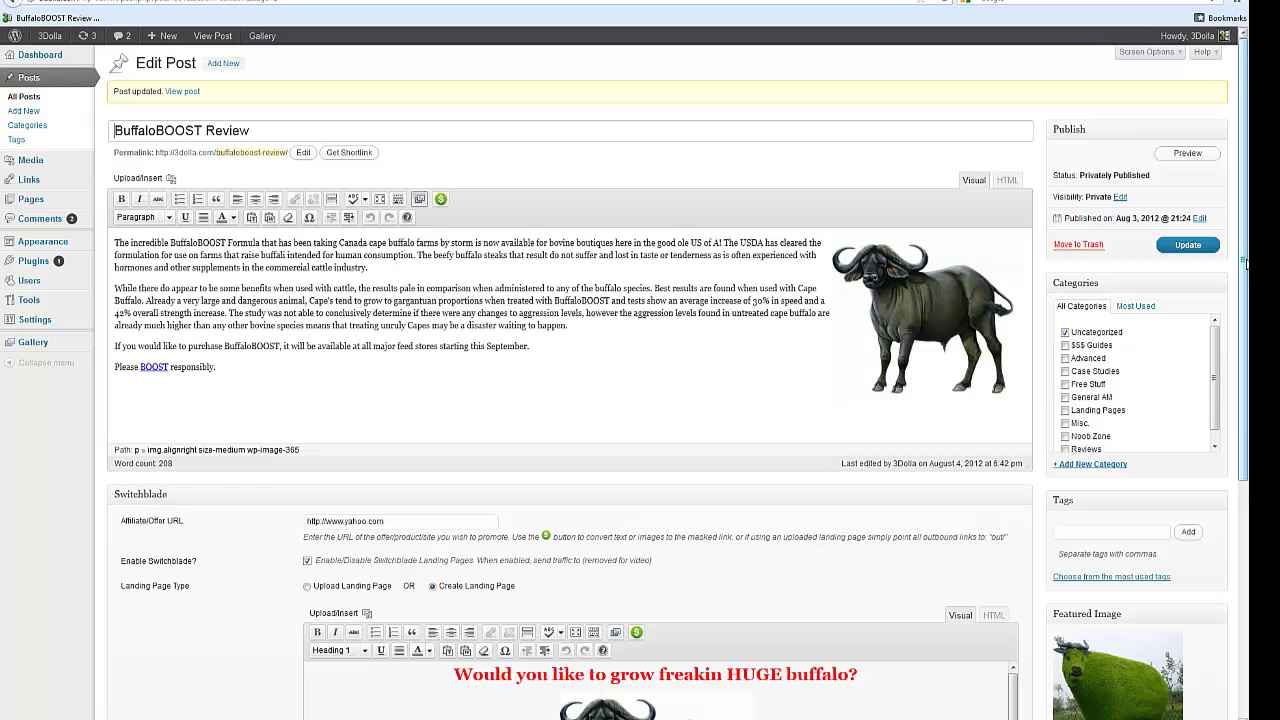
- Set the Switchblade landing page type to Upload Landing Page with the folder name "cowza" and update the post
drag(1245, 265, 1245, 382)
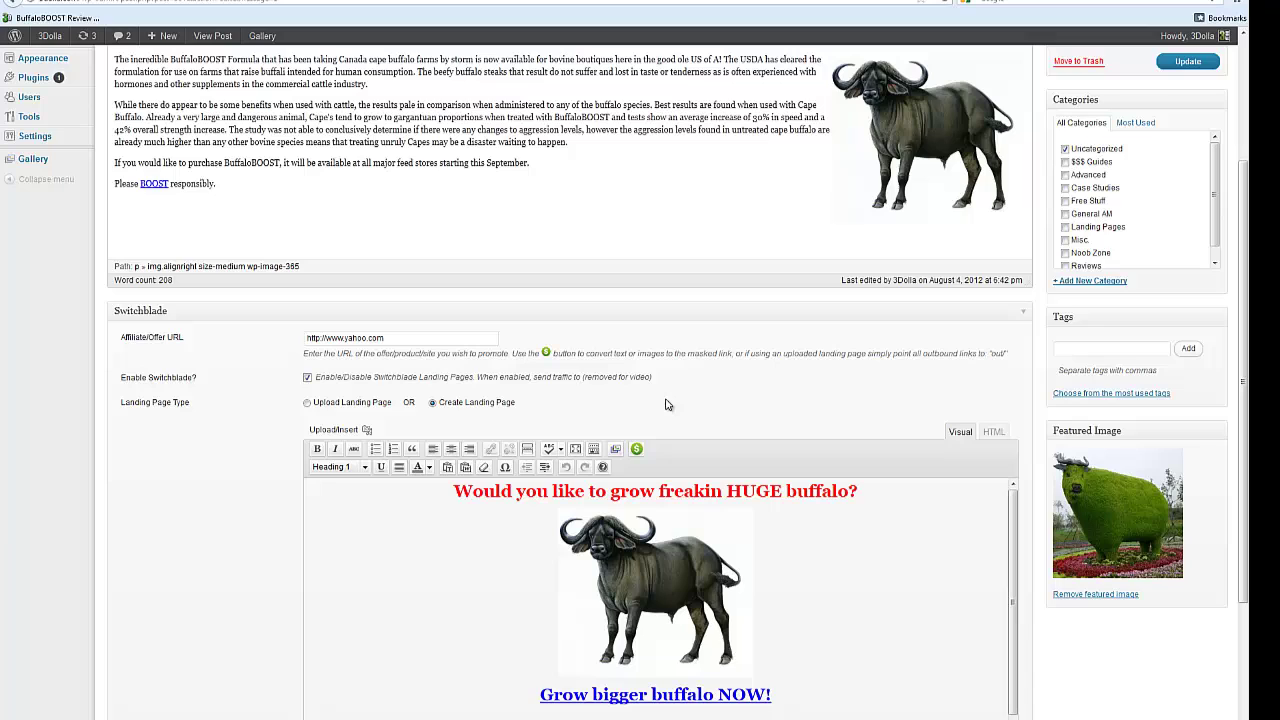
click(308, 404)
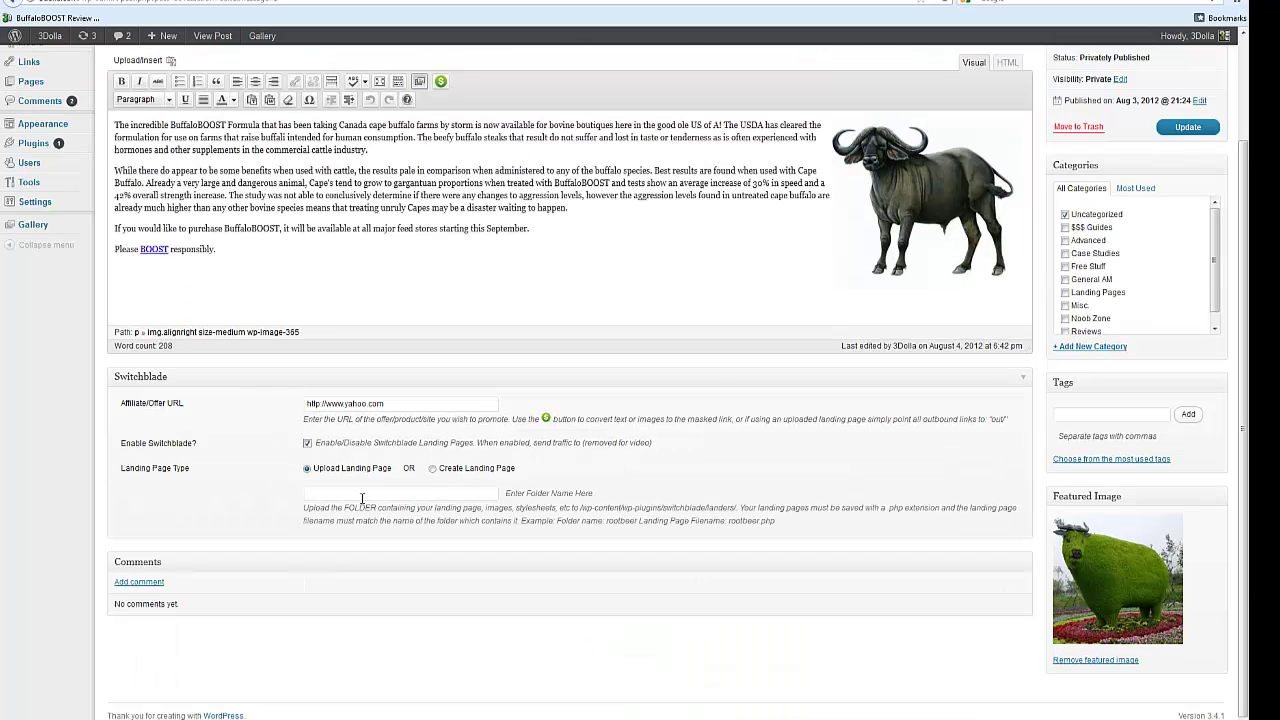
click(362, 495)
text(cowza)
click(1188, 127)
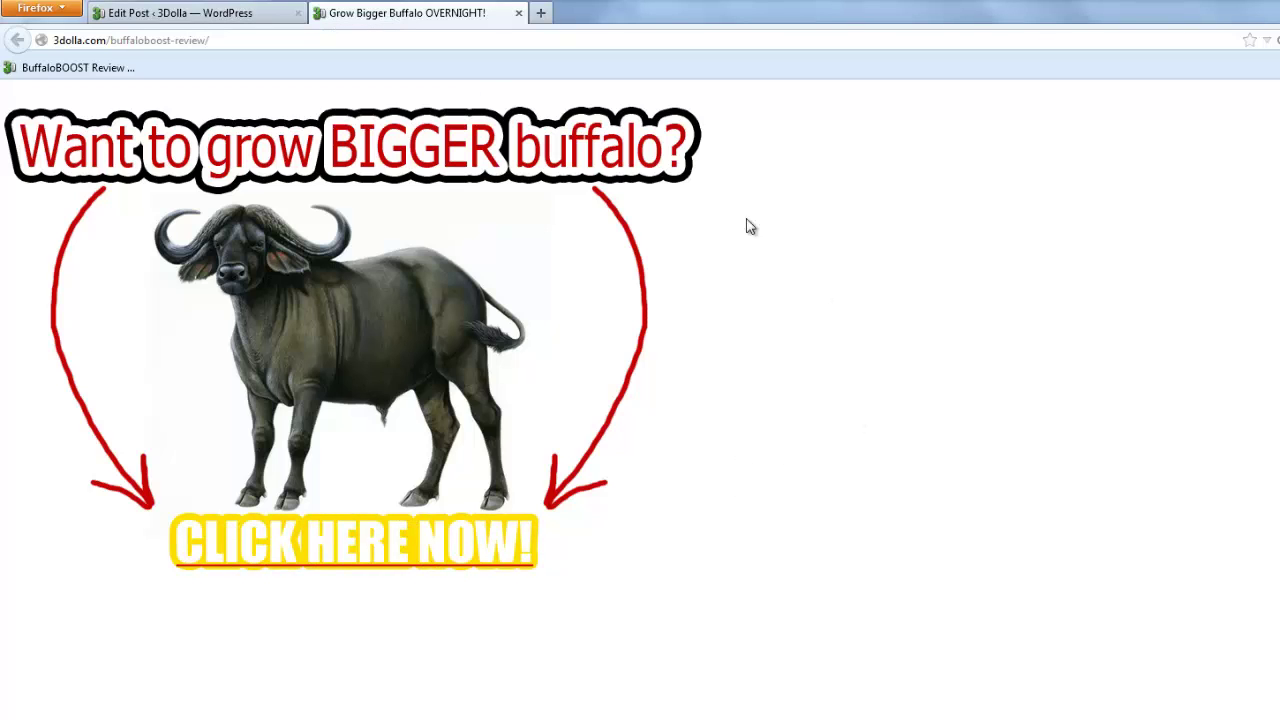
- Return to the post editor, replace the landing page folder name with "readme" and update the post
click(188, 13)
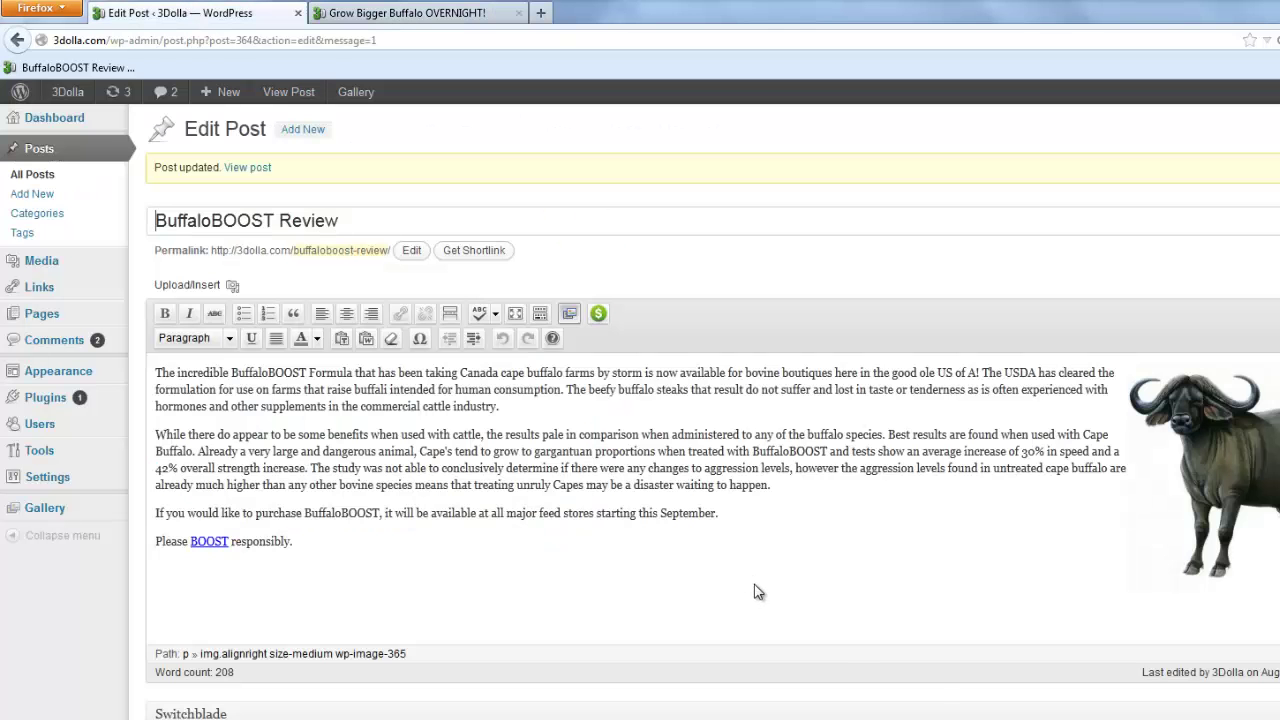
scroll(946, 706, down, 2)
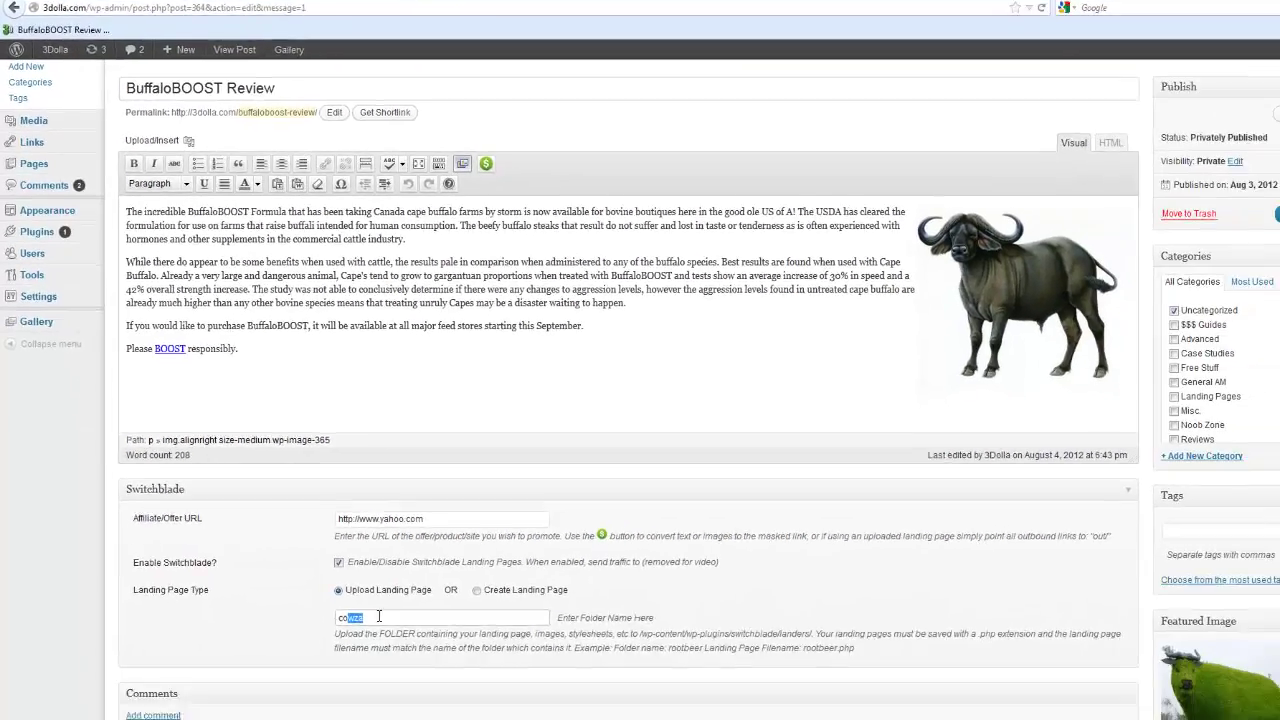
click(363, 561)
double_click(320, 566)
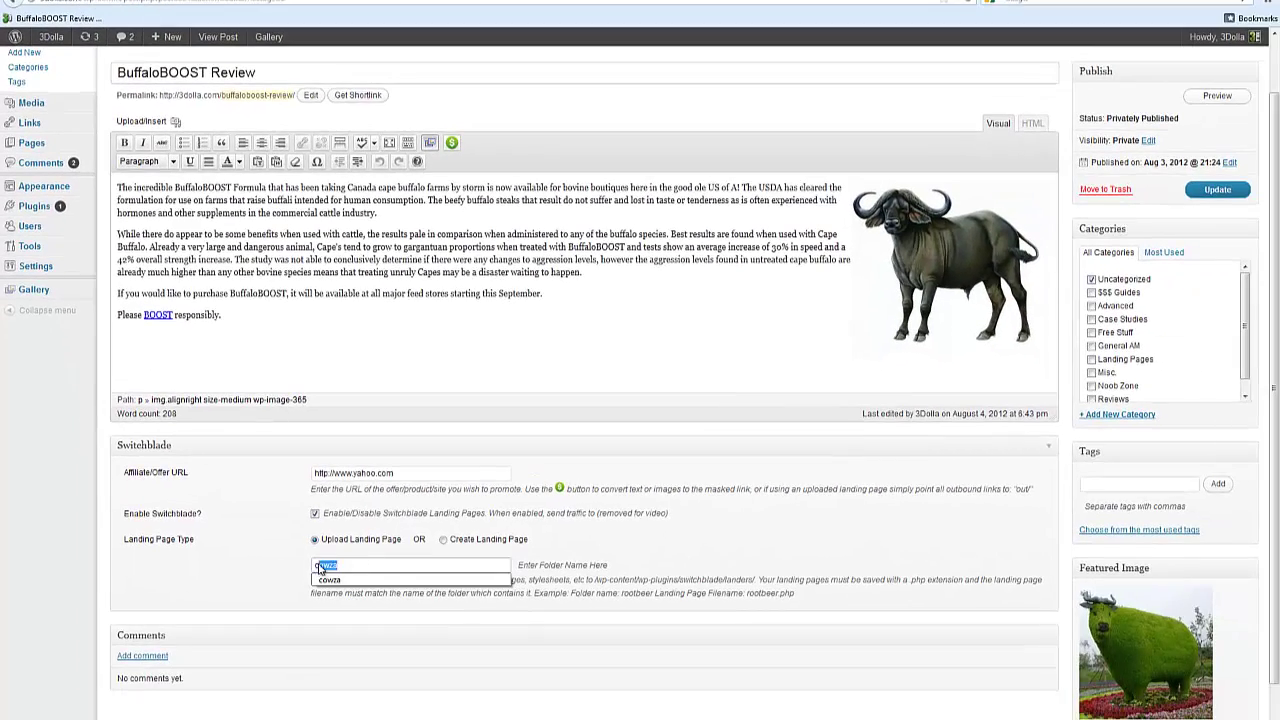
text(readme)
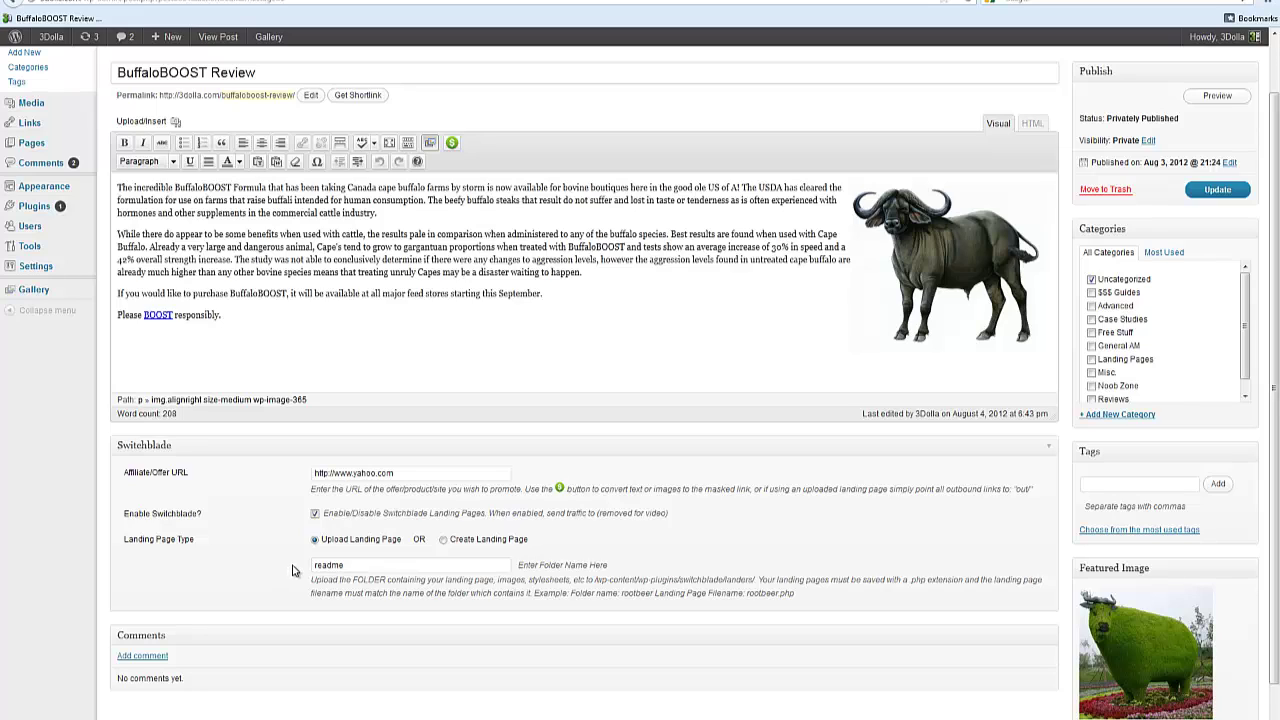
click(1217, 190)
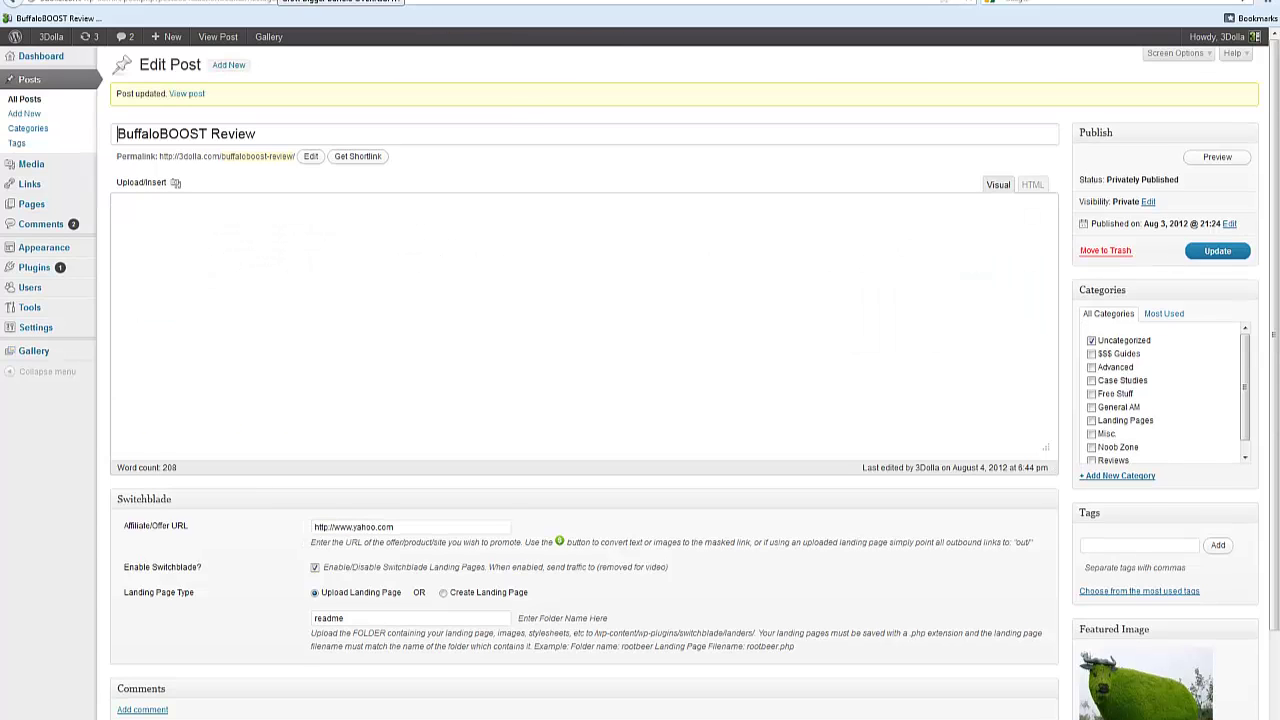
- View the published post to examine the uploaded landing page, and close that page
click(218, 36)
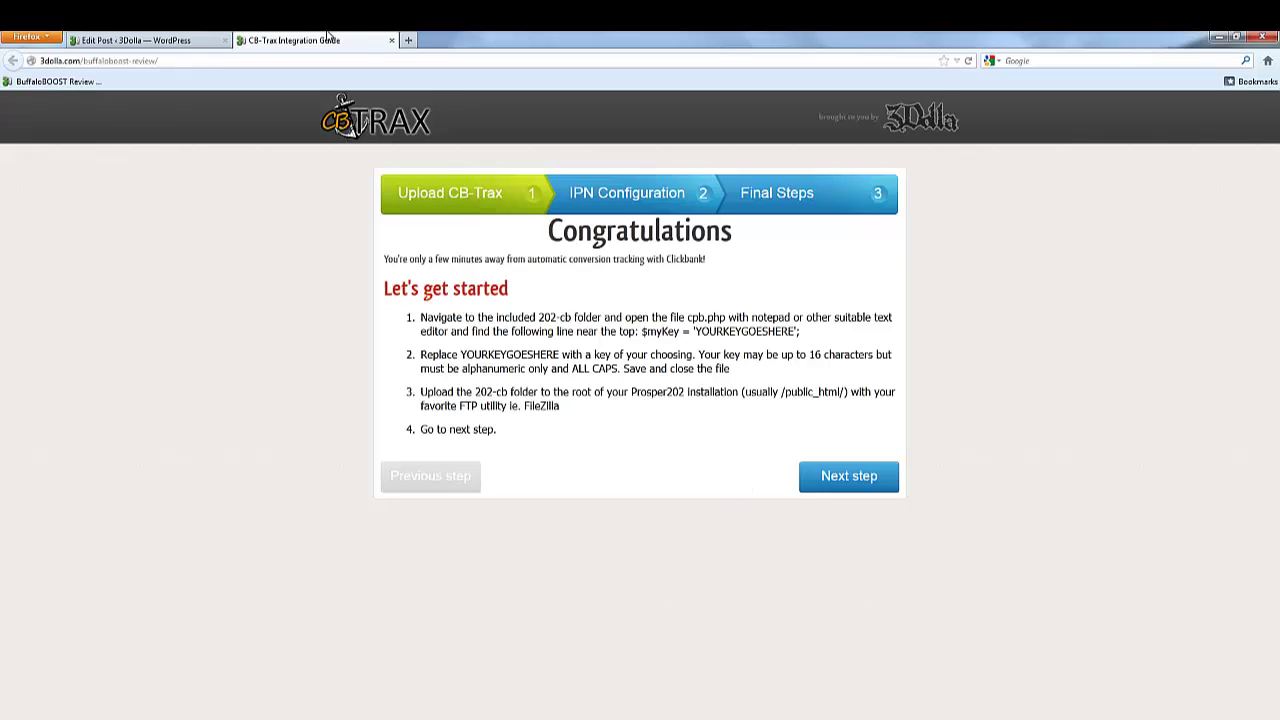
click(392, 41)
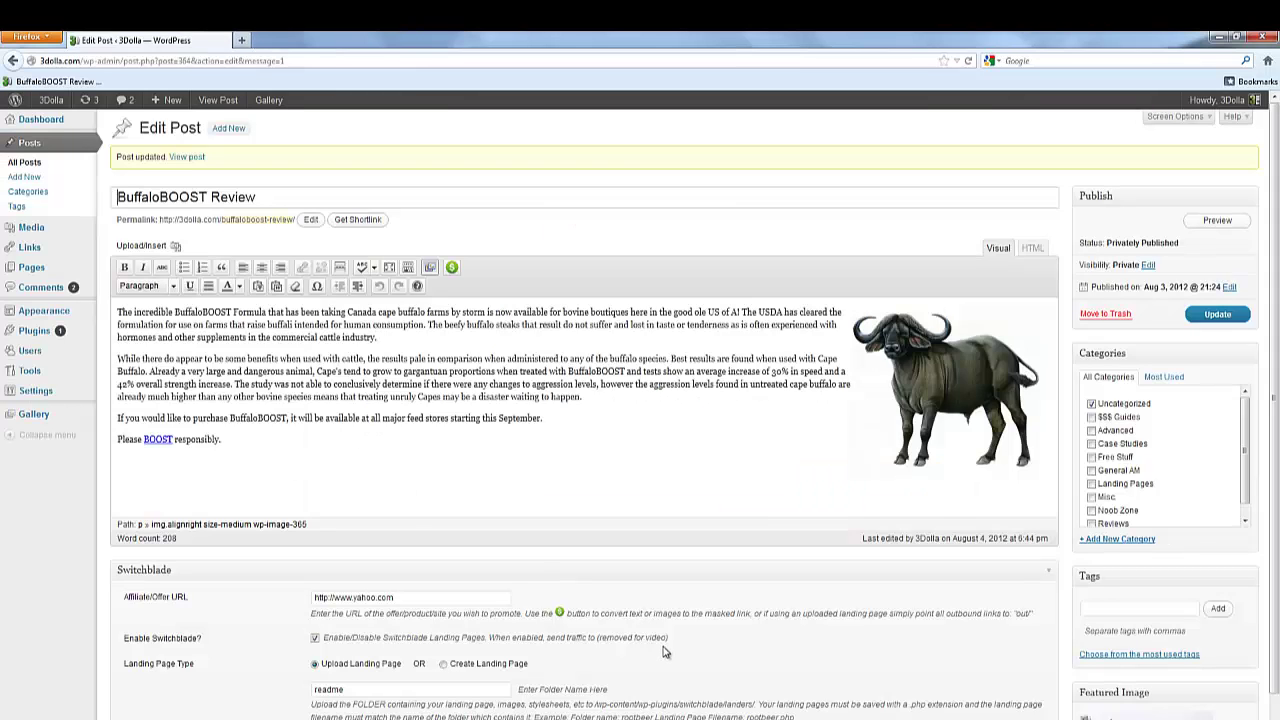
- Switch the landing page type back to Create Landing Page and look over the created page's content
click(443, 664)
scroll(712, 697, down, 5)
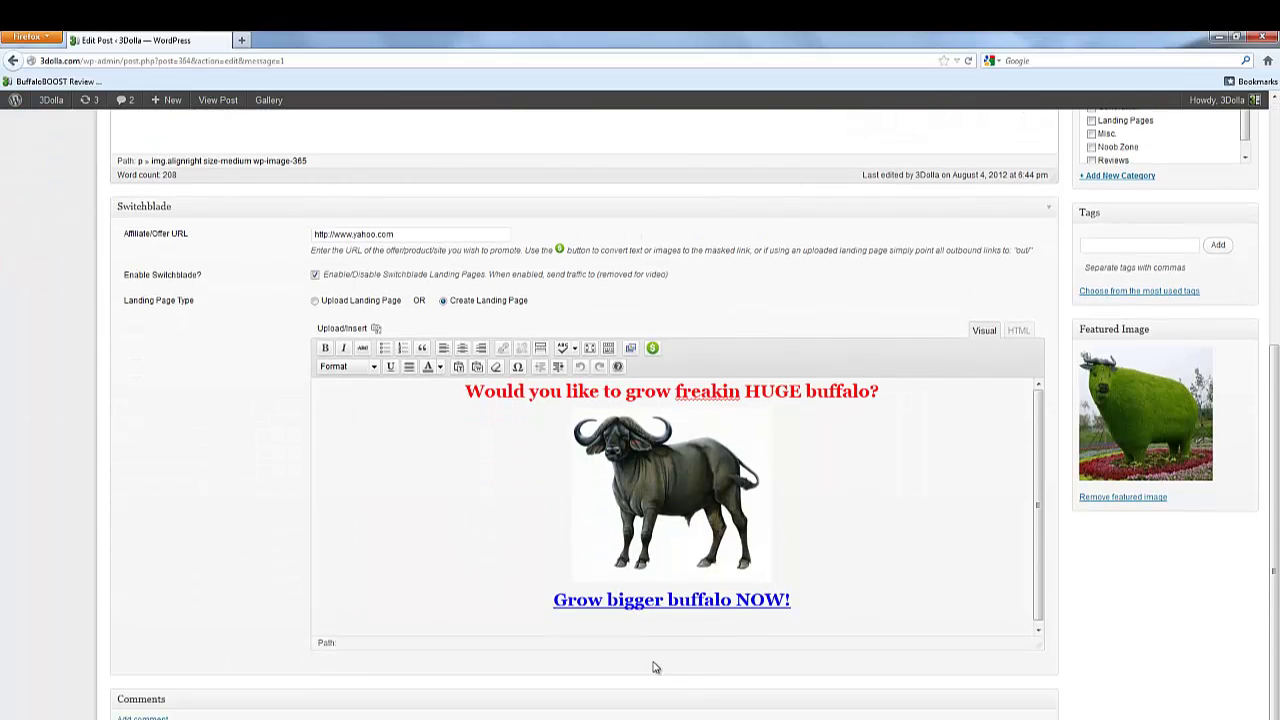
scroll(651, 670, up, 5)
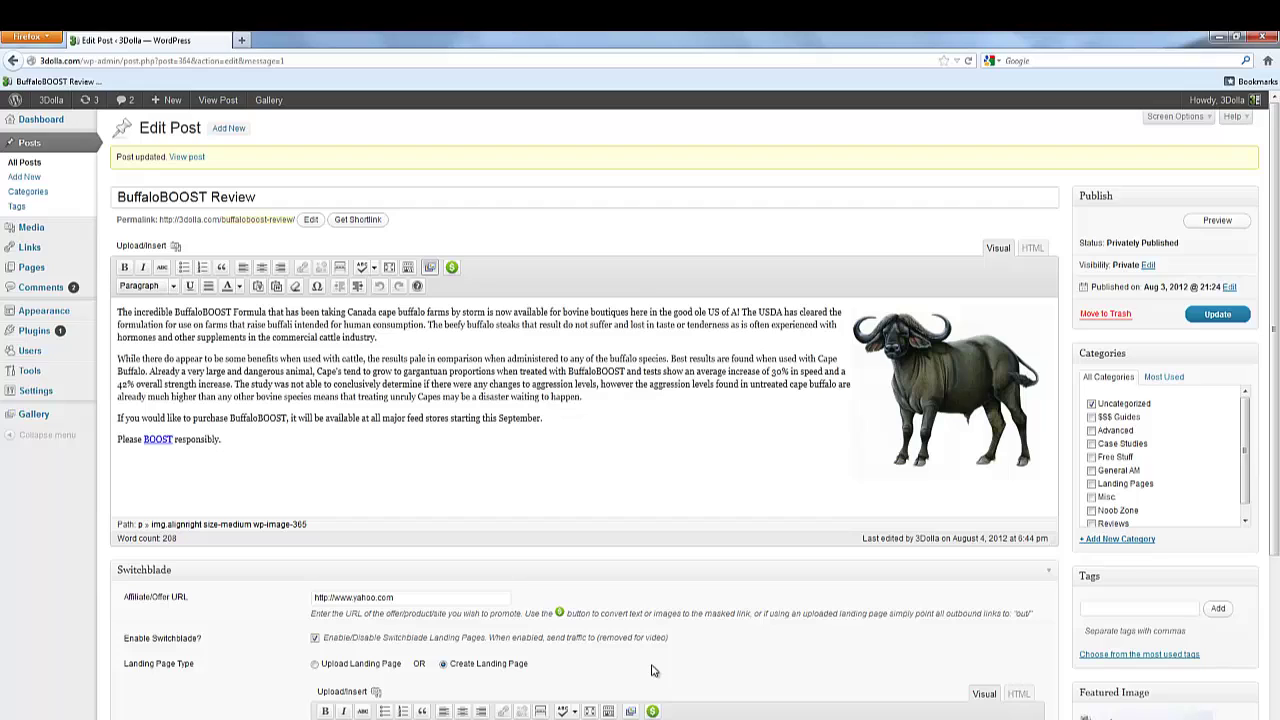